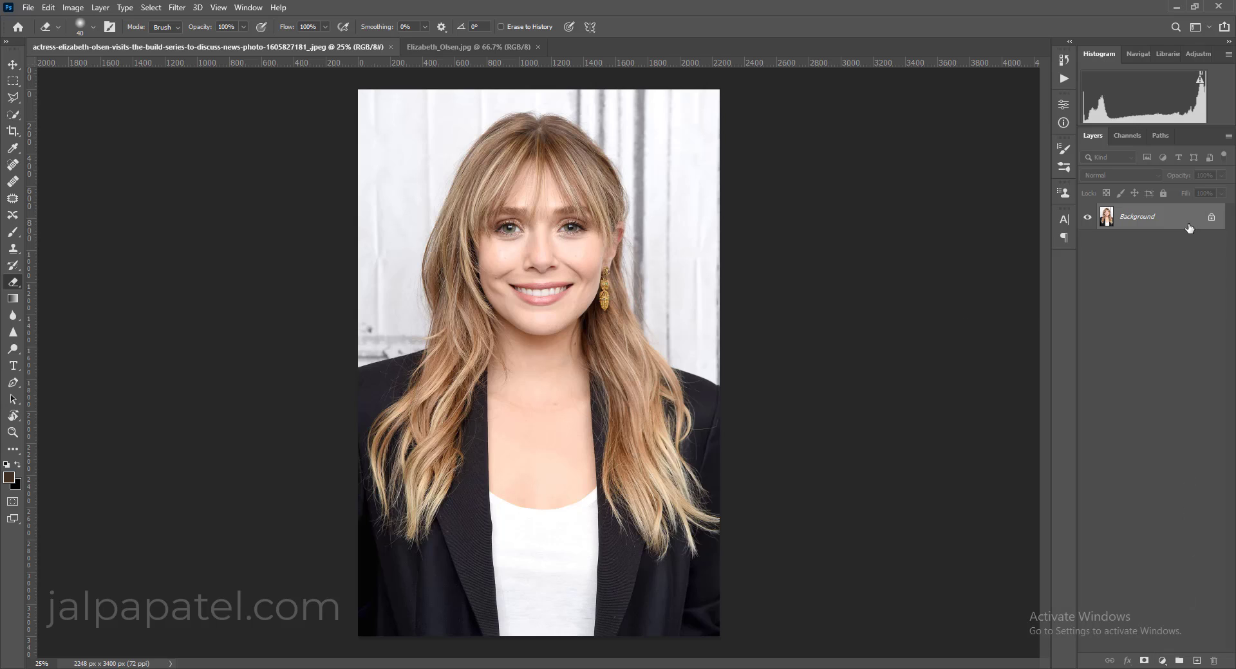
Unlock the Background layer of the portrait with bangs and duplicate it
click(1211, 220)
drag(1209, 220, 1196, 661)
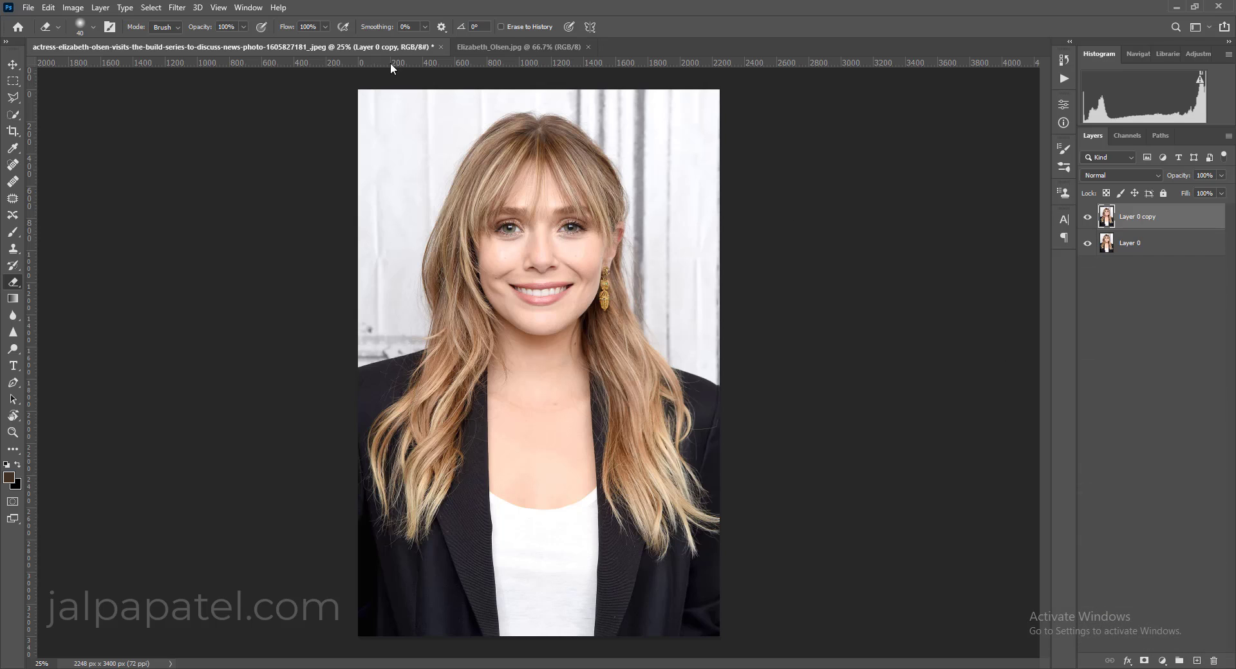
Unlock the background of Elizabeth_Olsen.jpg and copy that layer into the portrait document with bangs
click(499, 47)
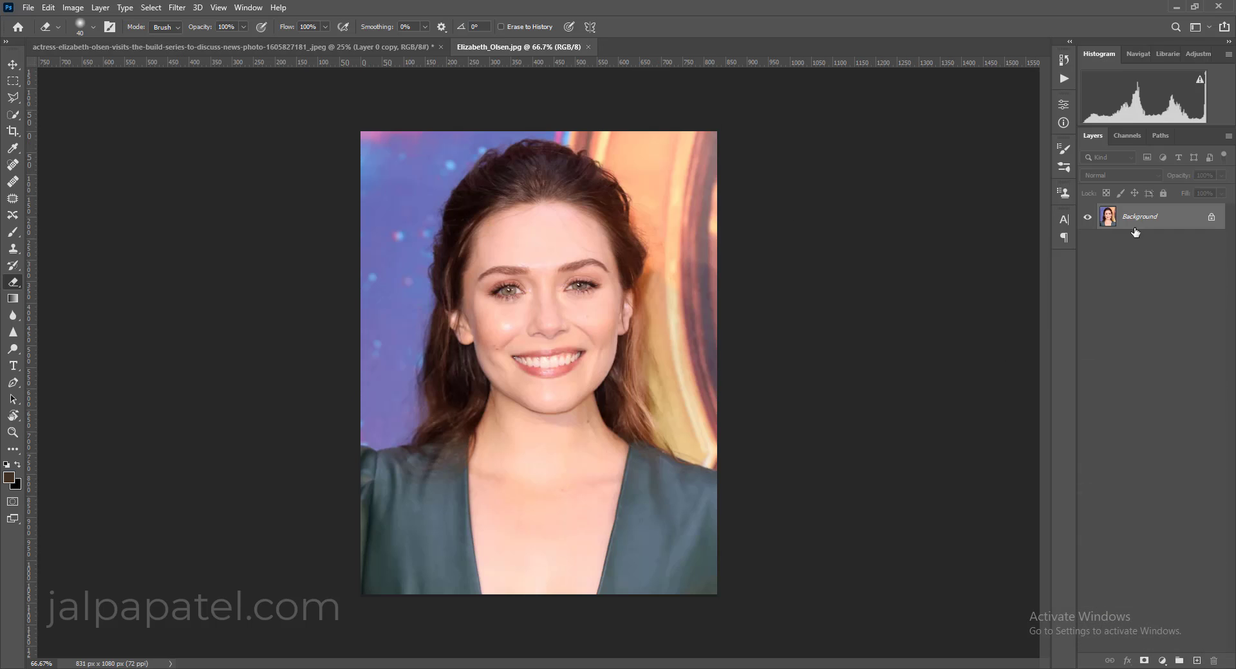
click(1211, 217)
drag(1201, 221, 534, 187)
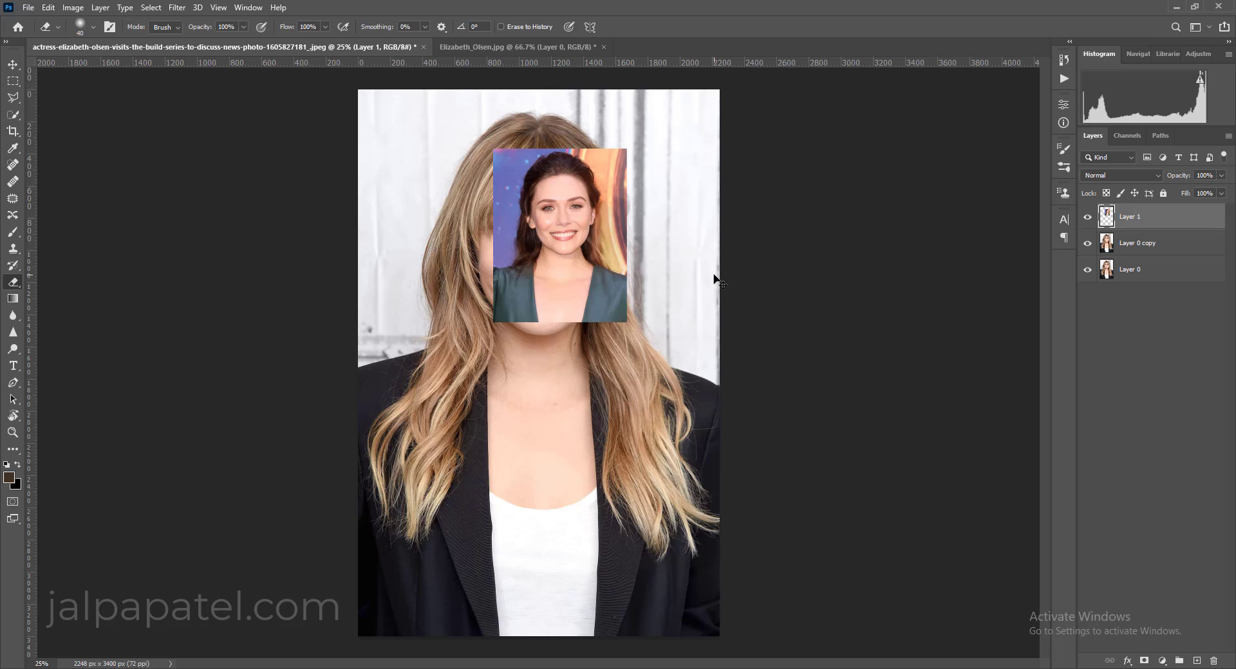
Enlarge the copied portrait layer to roughly match the head beneath and place it over the face
key(ctrl+t)
drag(626, 322, 695, 420)
drag(656, 335, 604, 345)
mouse_move(639, 423)
mouse_down()
mouse_move(706, 511)
mouse_move(627, 397)
mouse_up()
key(Return)
key(e)
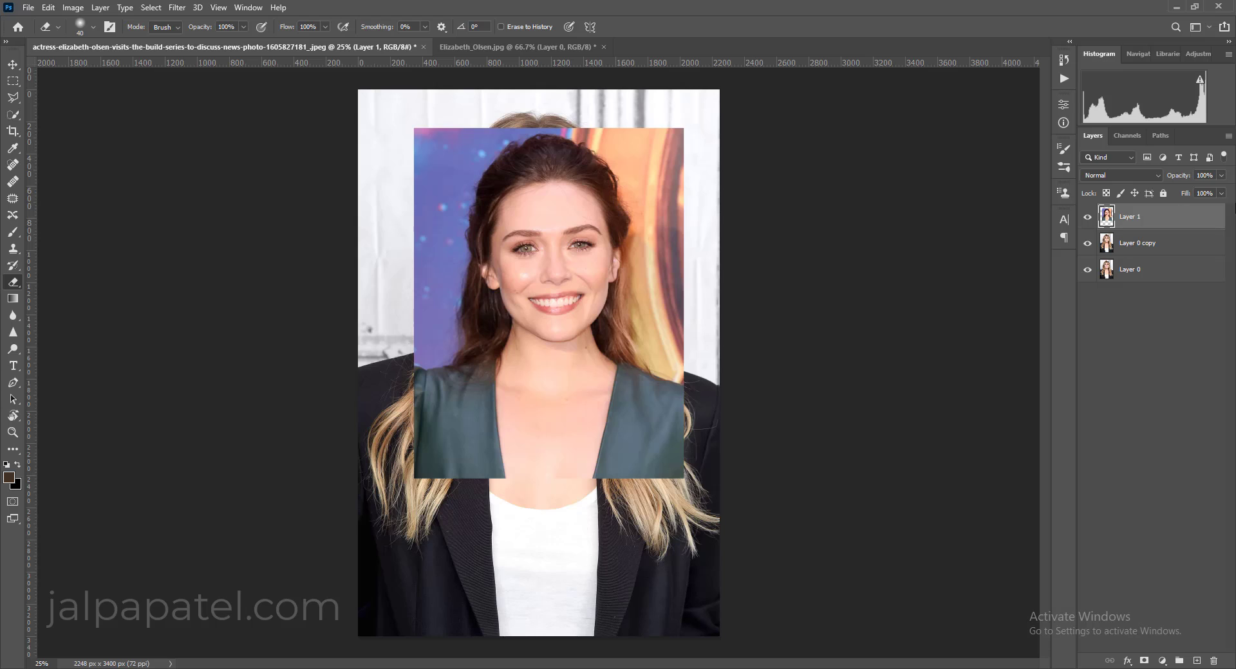
Lower Layer 1's opacity to 66%, rotate it about 4.5° clockwise and move it over the face beneath
click(1221, 175)
click(1202, 190)
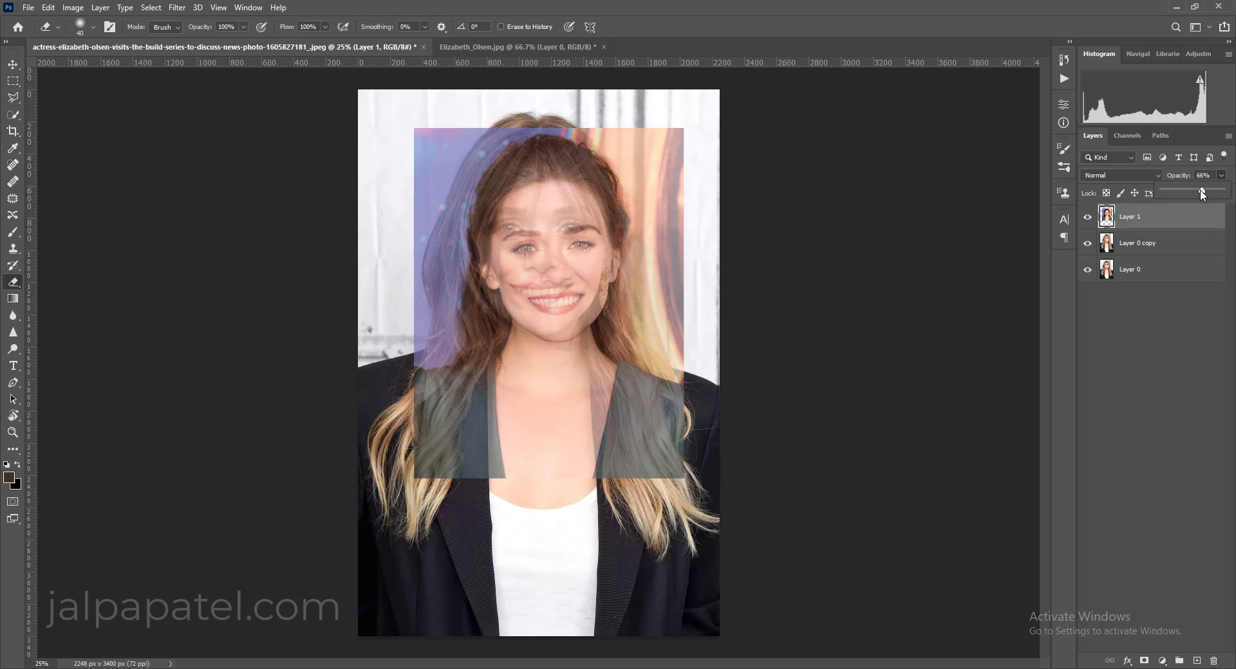
key(ctrl+t)
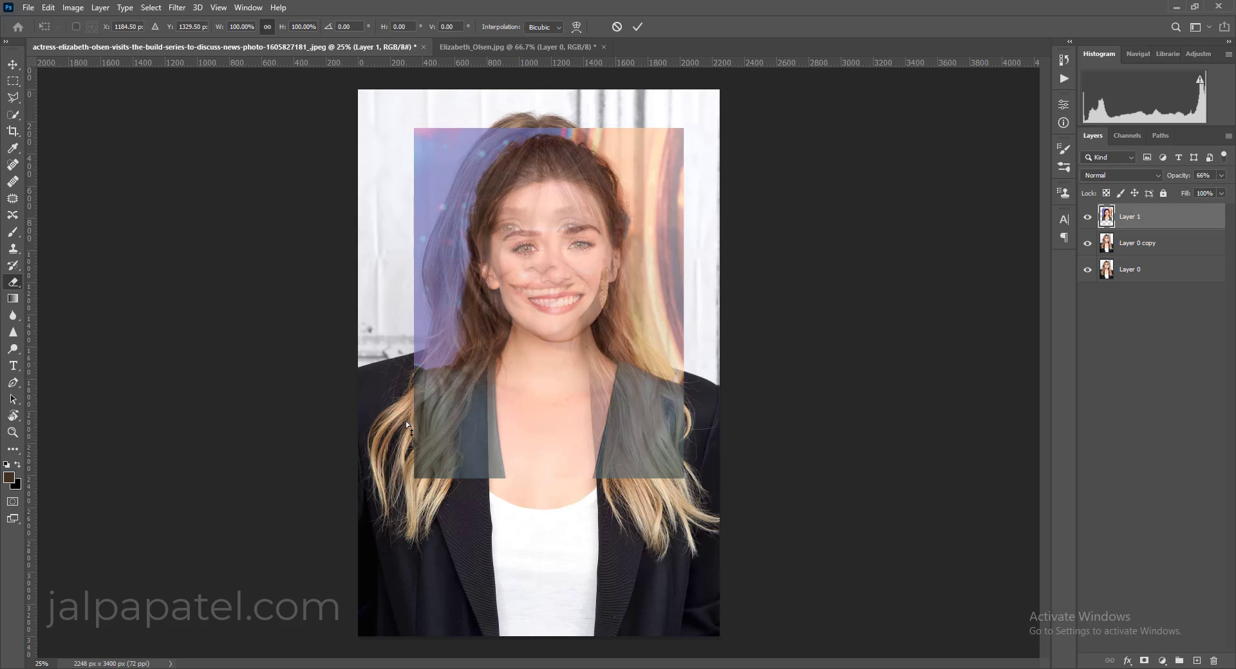
drag(711, 217, 714, 230)
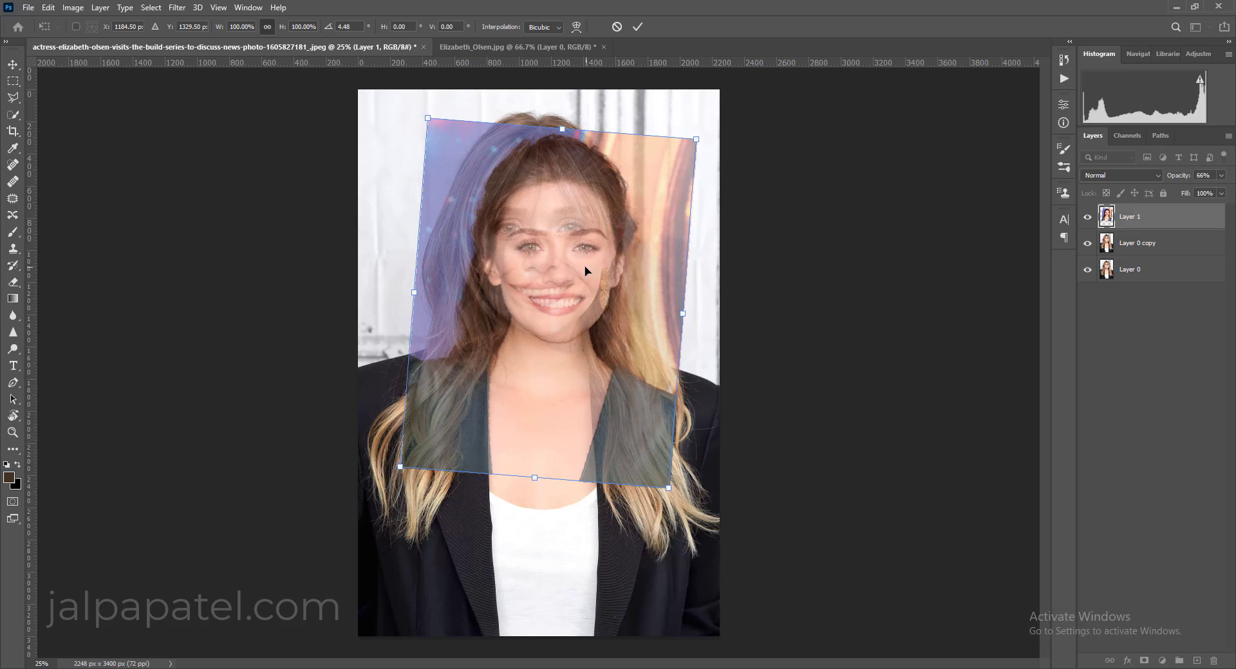
drag(587, 270, 567, 249)
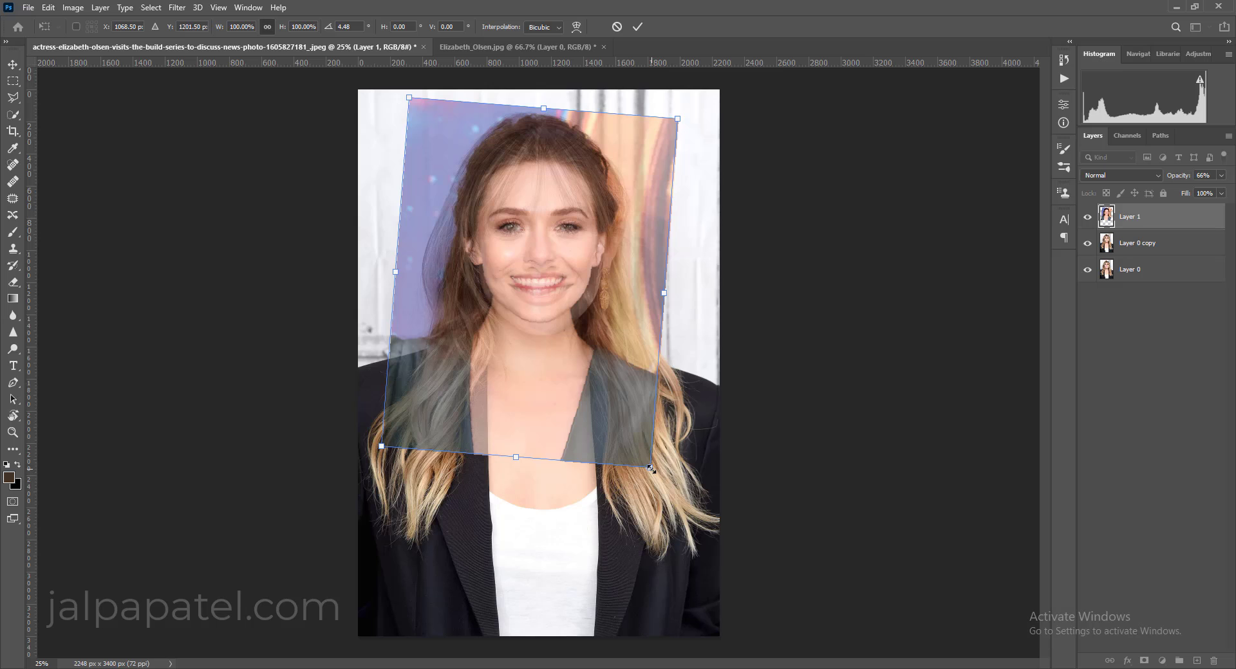
Scale Layer 1 to about 114% and align its eyes, nose and mouth with the face beneath
drag(650, 469, 669, 490)
drag(601, 426, 593, 415)
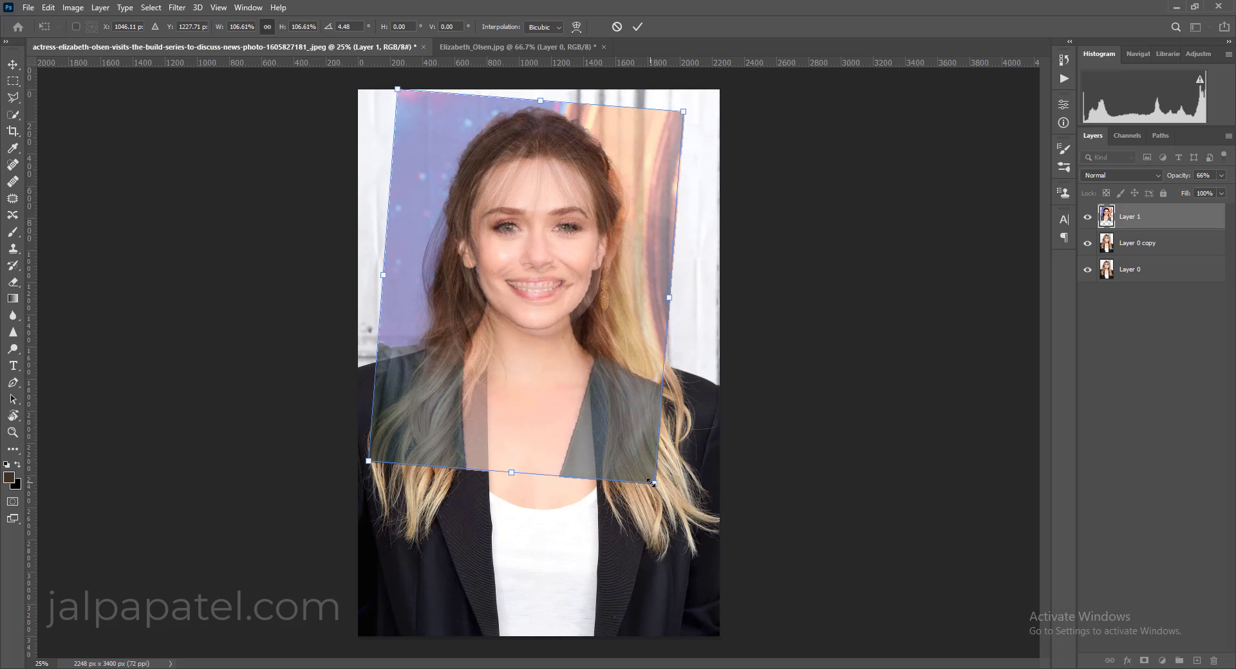
drag(654, 483, 673, 508)
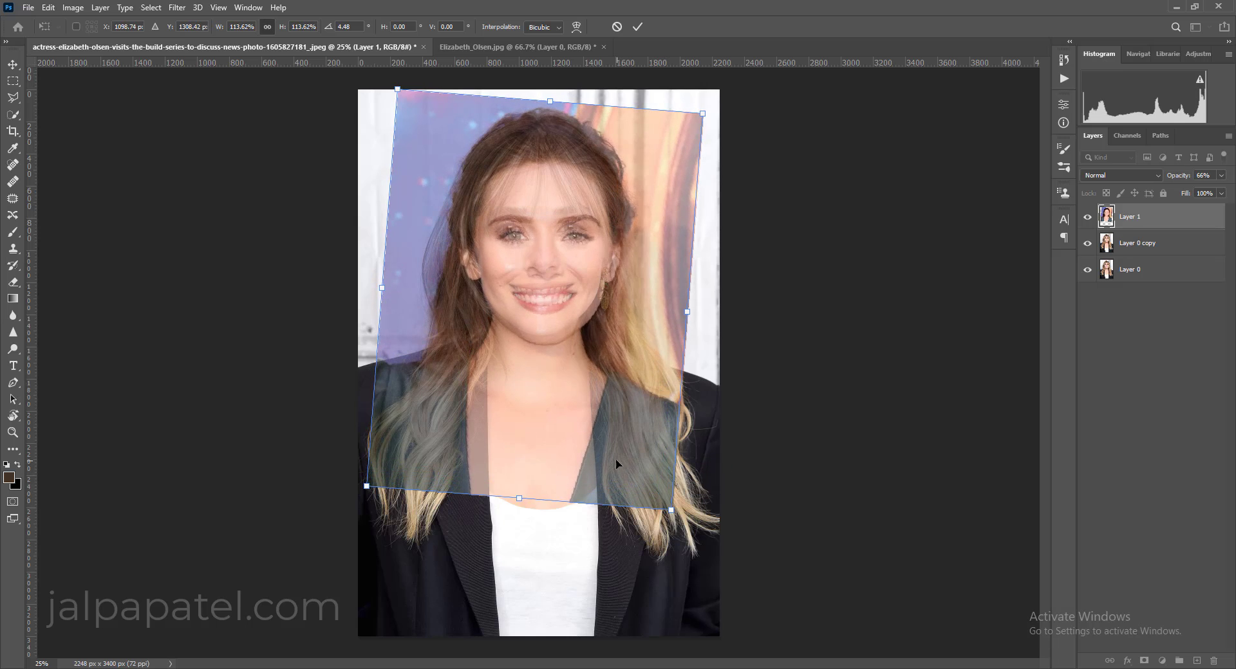
mouse_move(617, 460)
mouse_down()
mouse_move(607, 430)
mouse_move(612, 452)
mouse_up()
key(Return)
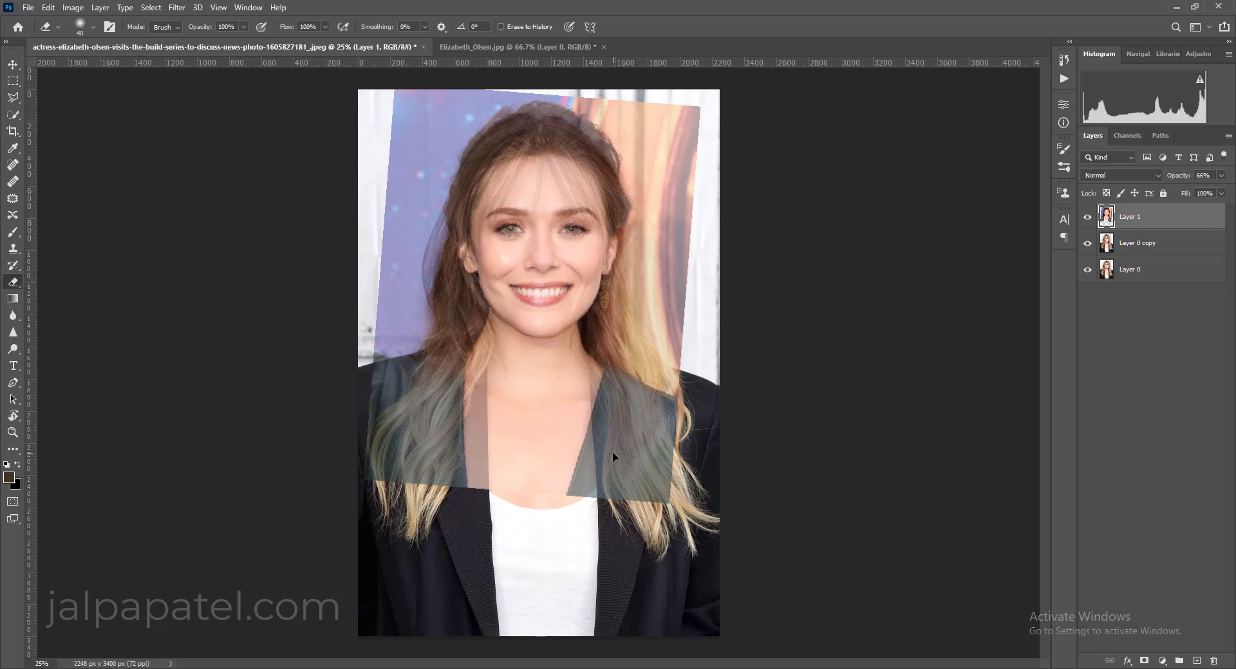
key(e)
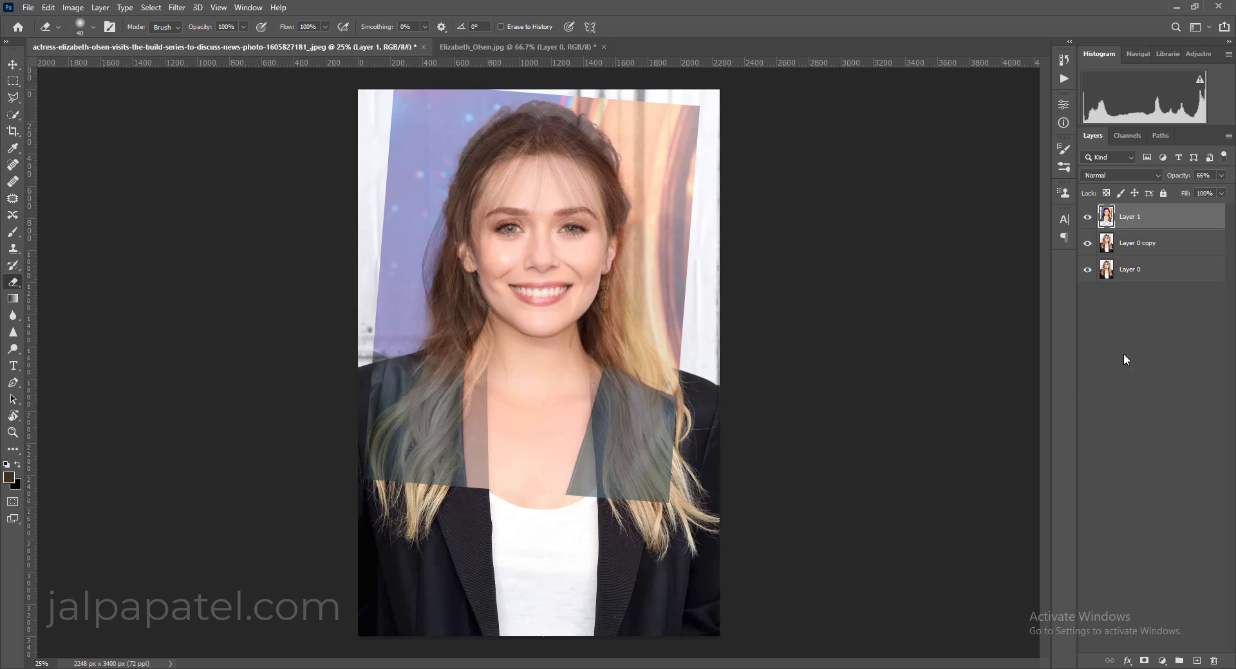
Toggle Layer 1's visibility to check how its facial features line up with the original portrait
click(1088, 218)
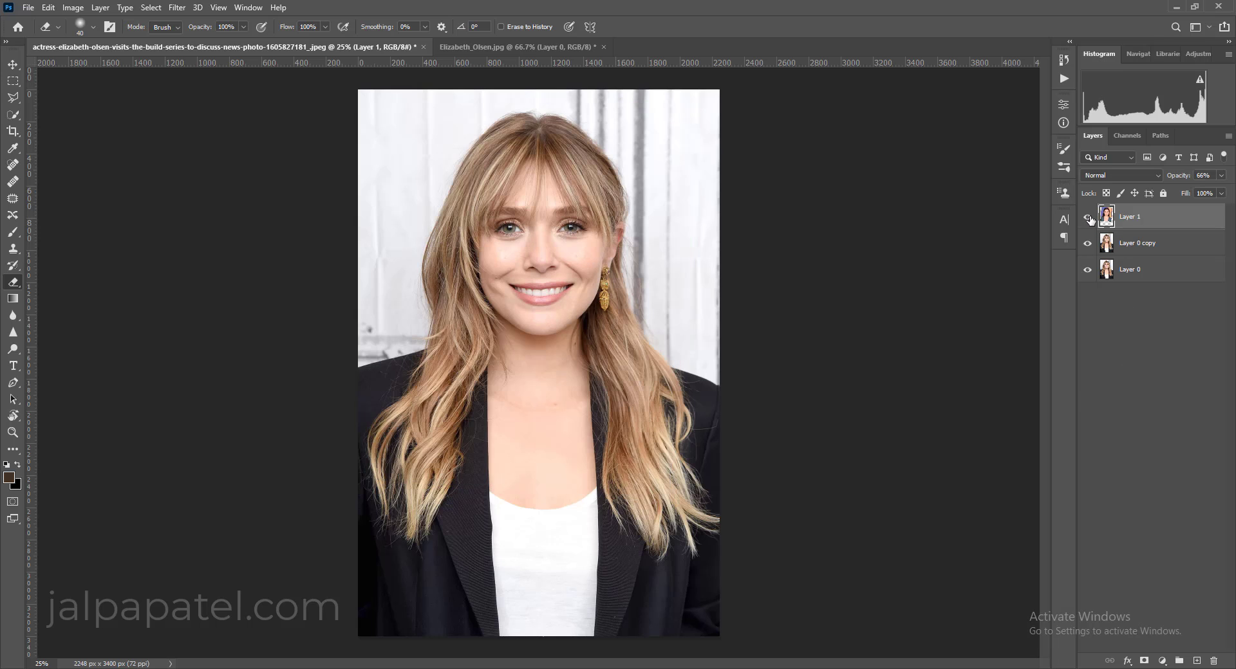
click(1087, 219)
click(1087, 219)
click(1088, 219)
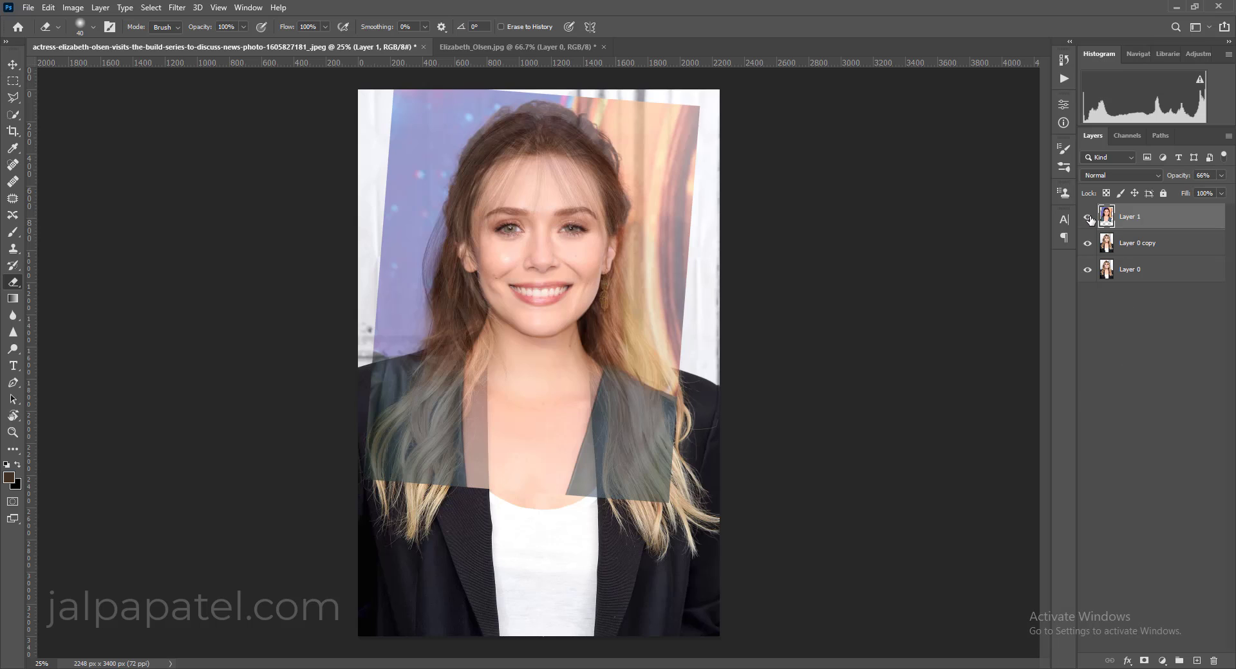
click(1087, 219)
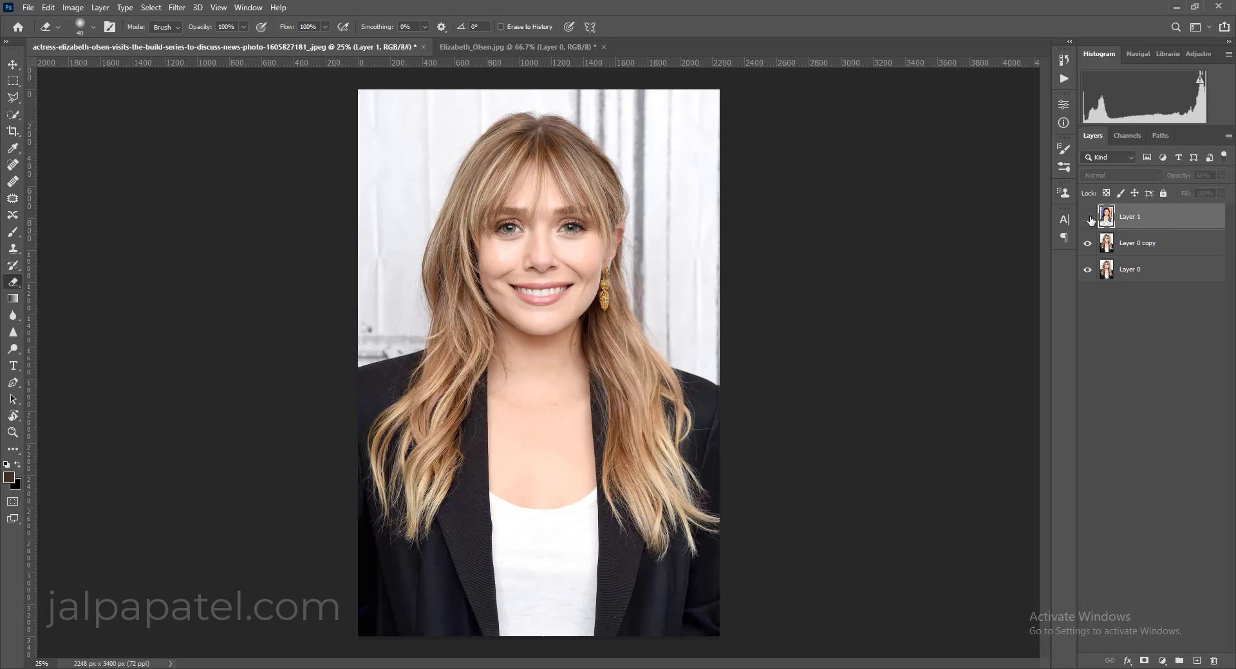
click(1087, 218)
click(1088, 219)
click(1088, 219)
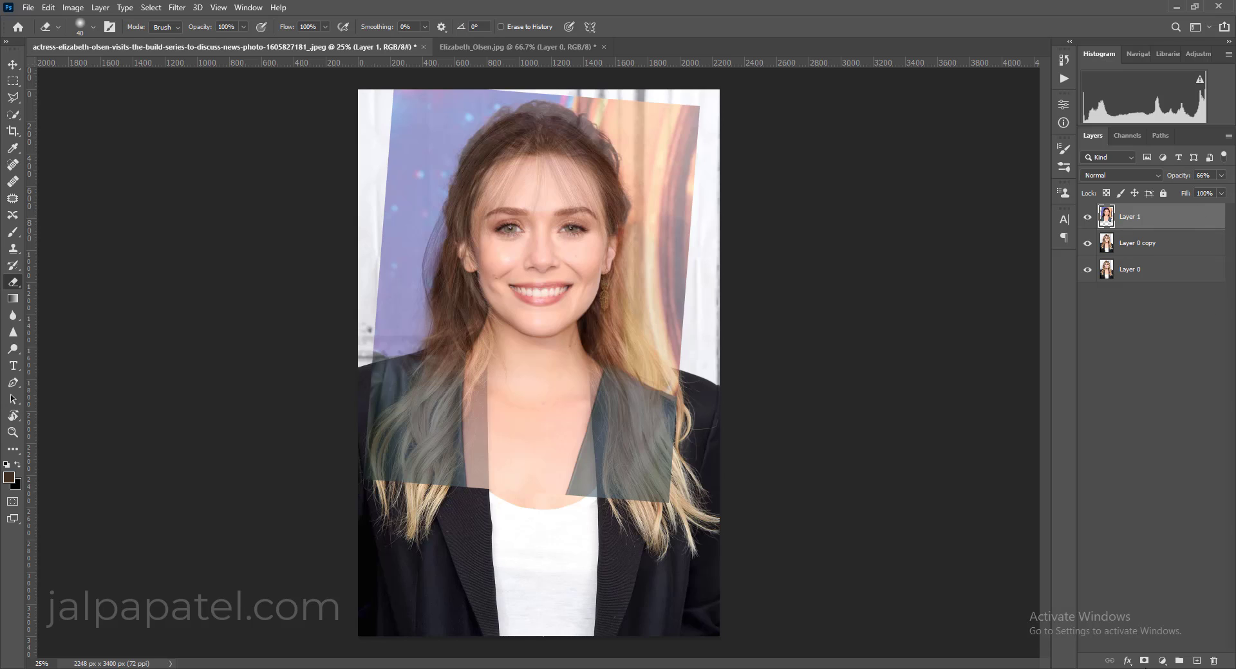
Add a layer mask to Layer 1 at 100% opacity and mask out its area below the chin with a 700 px eraser
click(1143, 660)
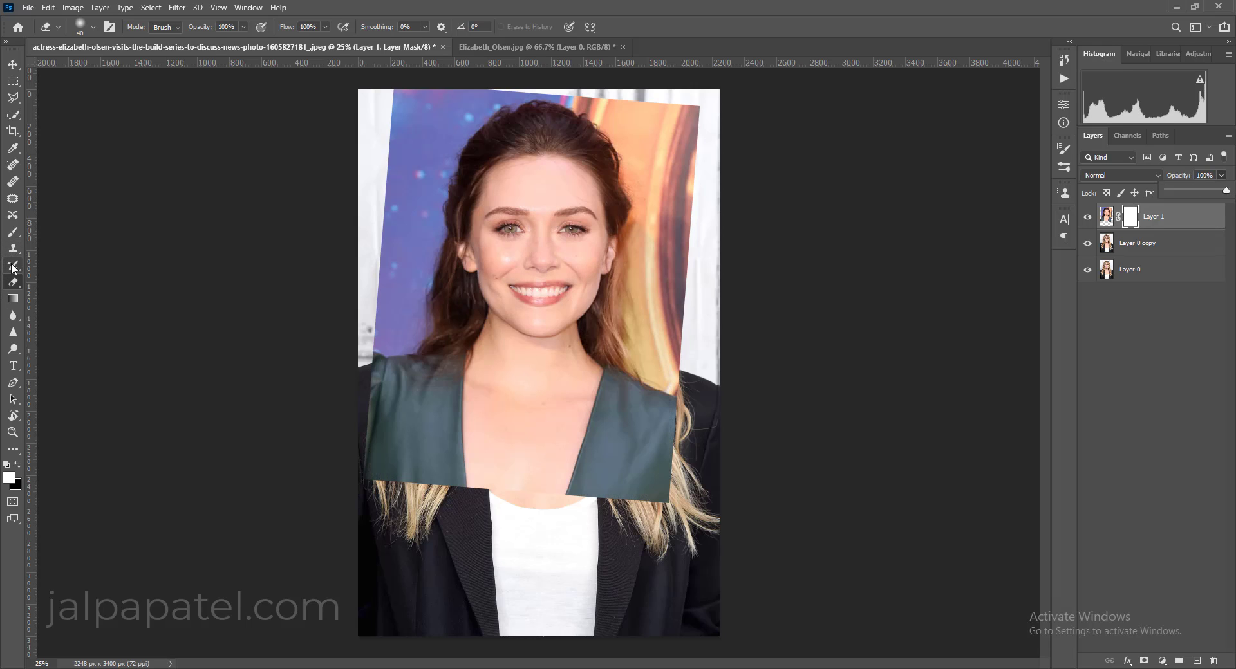
key(bracketright)
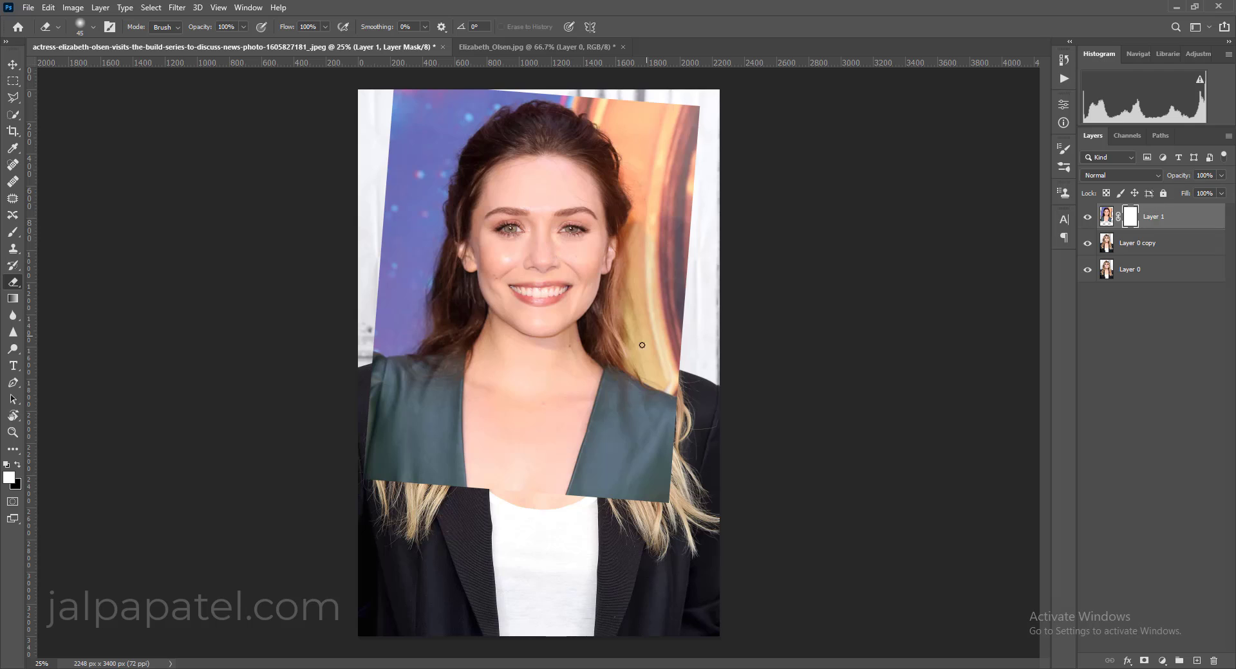
key(bracketright)
key(bracketright)
key(bracketright)
key(bracketright)
key(bracketright)
key(bracketright)
key(bracketright)
key(bracketright)
key(bracketright)
mouse_move(691, 480)
mouse_down()
mouse_move(356, 498)
mouse_move(441, 469)
mouse_move(687, 451)
mouse_move(653, 438)
mouse_move(379, 427)
mouse_move(497, 396)
mouse_move(689, 379)
mouse_move(331, 365)
mouse_move(648, 359)
mouse_up()
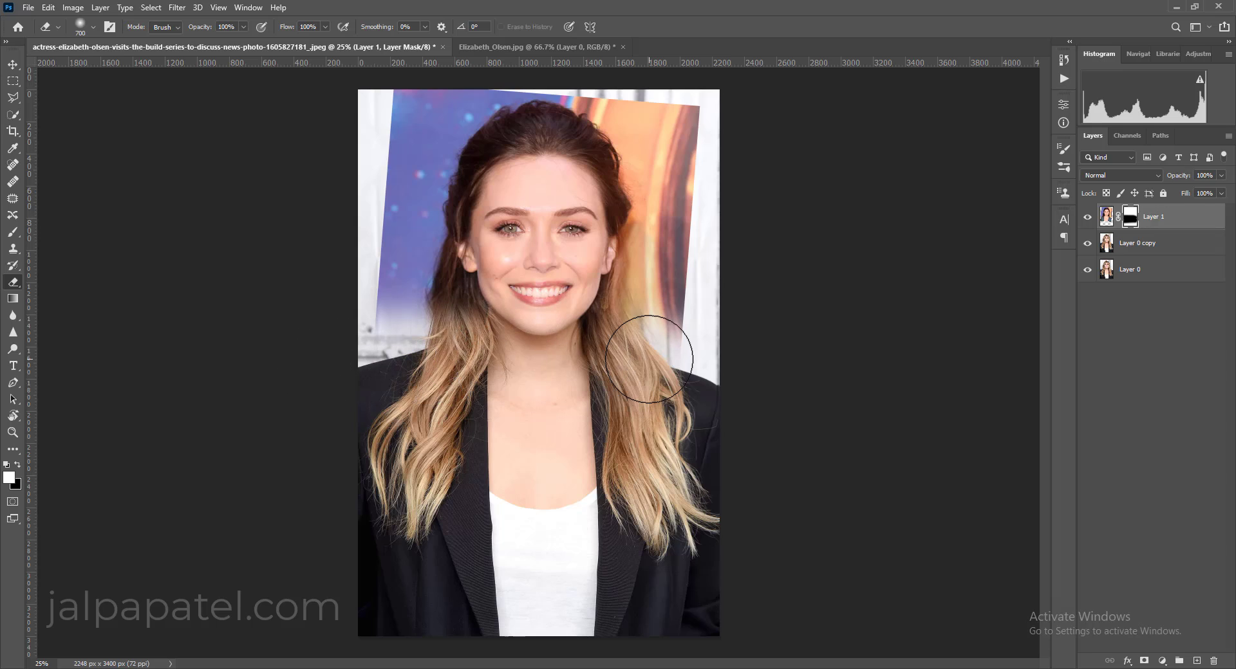
Mask out Layer 1's background, outer hair and lower face with a 250 px eraser, keeping the forehead and front hairline
key(bracketleft)
key(bracketleft)
key(bracketleft)
key(bracketleft)
key(bracketleft)
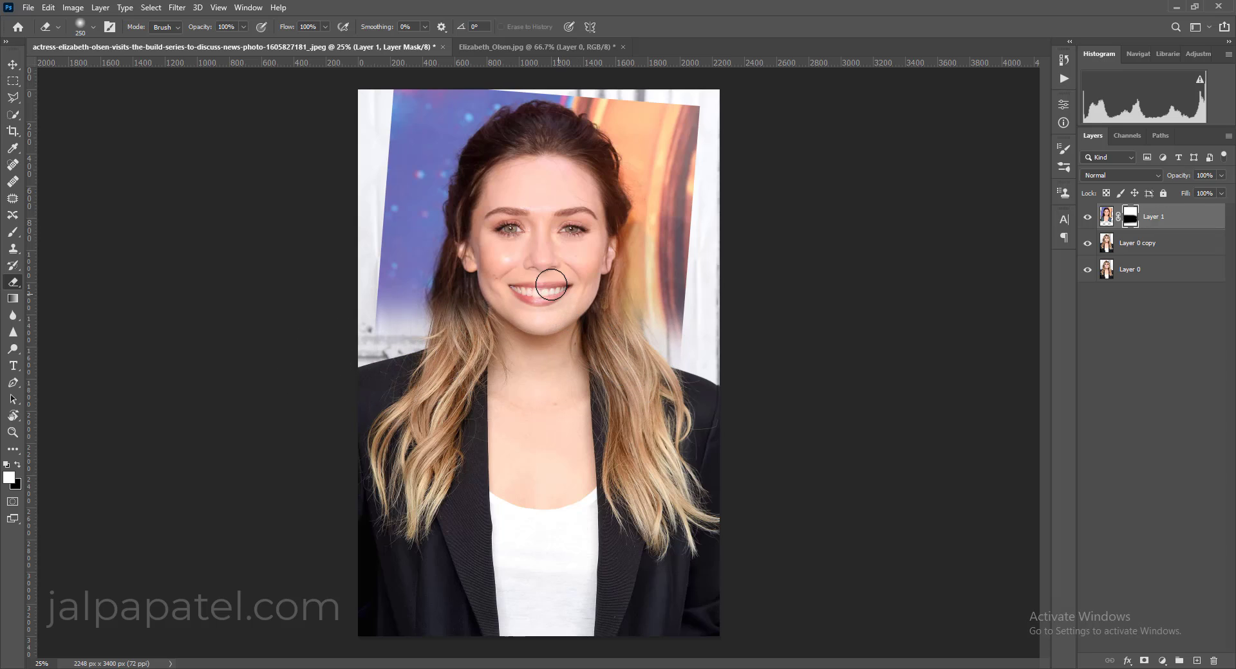
mouse_move(551, 284)
mouse_down()
mouse_move(515, 307)
mouse_move(547, 273)
mouse_move(575, 274)
mouse_move(594, 300)
mouse_move(577, 271)
mouse_move(582, 311)
mouse_move(606, 285)
mouse_move(622, 298)
mouse_move(696, 286)
mouse_move(609, 313)
mouse_move(684, 305)
mouse_move(600, 344)
mouse_move(696, 343)
mouse_move(665, 355)
mouse_move(686, 303)
mouse_move(635, 278)
mouse_move(646, 201)
mouse_move(674, 293)
mouse_move(690, 209)
mouse_move(691, 258)
mouse_move(664, 30)
mouse_move(671, 112)
mouse_move(714, 111)
mouse_move(716, 128)
mouse_move(671, 103)
mouse_move(604, 92)
mouse_move(366, 109)
mouse_move(467, 107)
mouse_move(444, 120)
mouse_move(618, 106)
mouse_move(490, 117)
mouse_move(617, 117)
mouse_move(574, 120)
mouse_move(643, 175)
mouse_move(615, 136)
mouse_move(635, 219)
mouse_move(633, 161)
mouse_move(654, 190)
mouse_move(656, 139)
mouse_move(675, 150)
mouse_move(642, 113)
mouse_move(562, 101)
mouse_move(449, 149)
mouse_move(455, 121)
mouse_move(429, 202)
mouse_move(416, 130)
mouse_move(392, 151)
mouse_move(377, 219)
mouse_move(423, 148)
mouse_move(464, 147)
mouse_move(417, 274)
mouse_move(420, 219)
mouse_move(398, 194)
mouse_move(372, 311)
mouse_move(378, 284)
mouse_move(404, 331)
mouse_move(428, 243)
mouse_move(441, 284)
mouse_move(451, 259)
mouse_up()
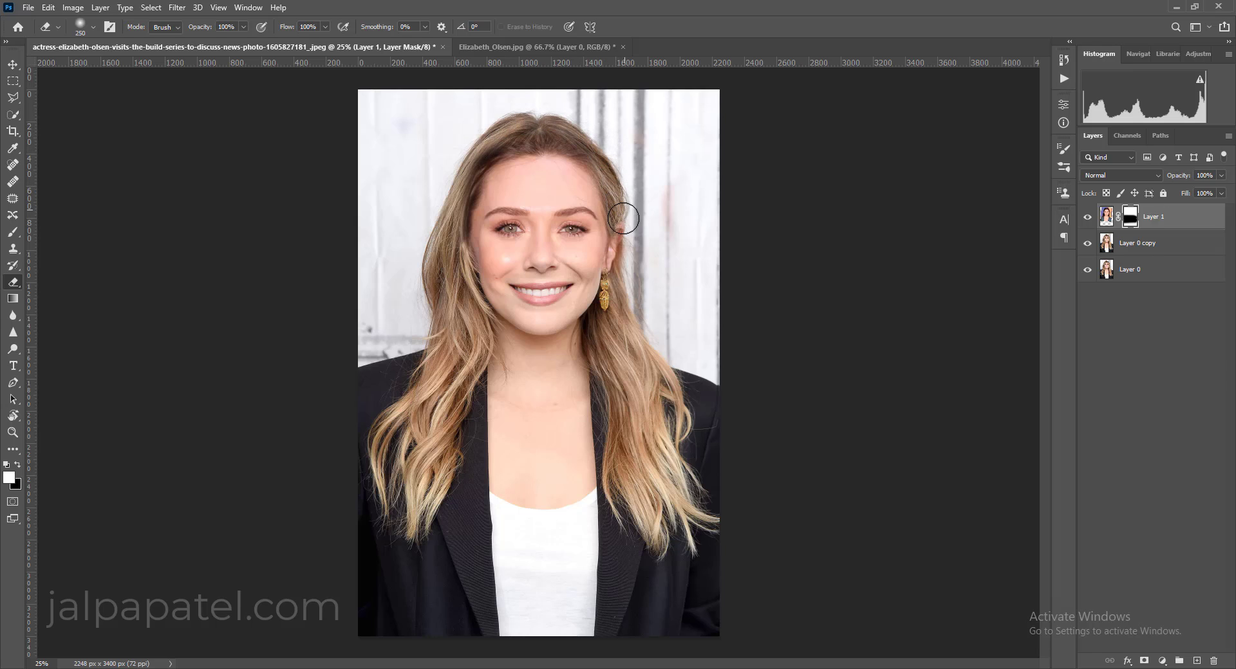
mouse_move(580, 233)
mouse_down()
mouse_move(550, 252)
mouse_move(577, 246)
mouse_move(568, 233)
mouse_move(554, 242)
mouse_move(539, 283)
mouse_move(513, 237)
mouse_move(500, 236)
mouse_move(493, 263)
mouse_move(517, 250)
mouse_move(511, 237)
mouse_move(518, 256)
mouse_move(472, 270)
mouse_up()
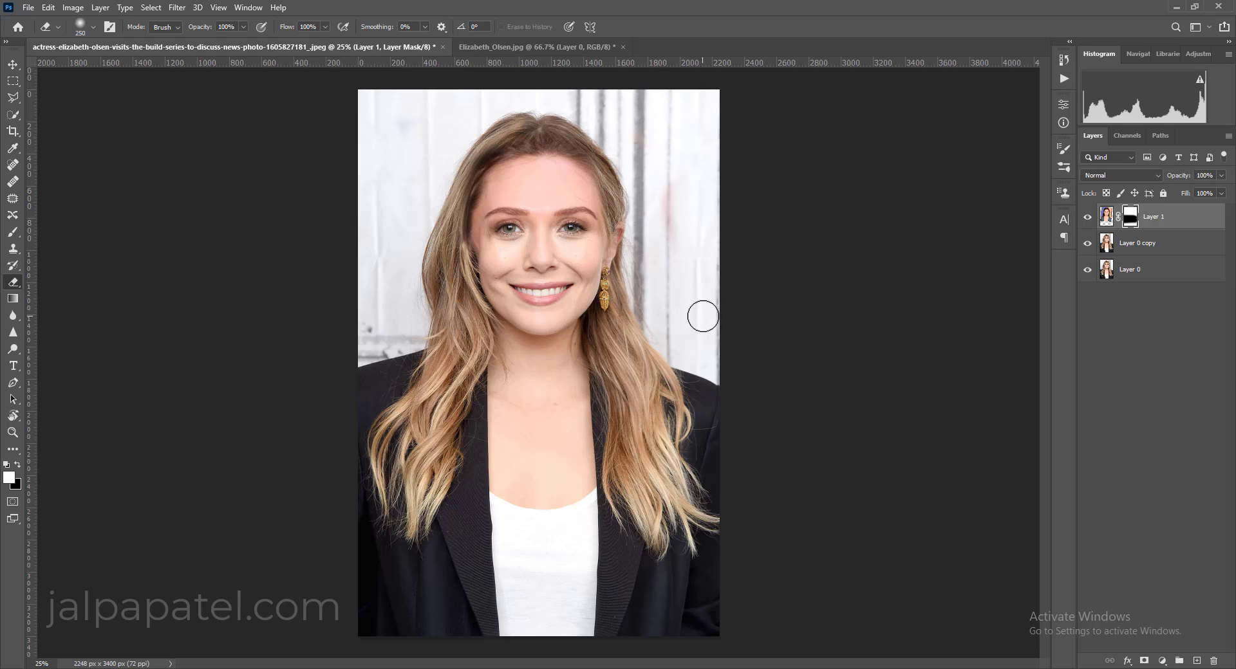
Compare against the original portrait and mask out more of Layer 1 along the hair on both sides of the forehead
click(1088, 219)
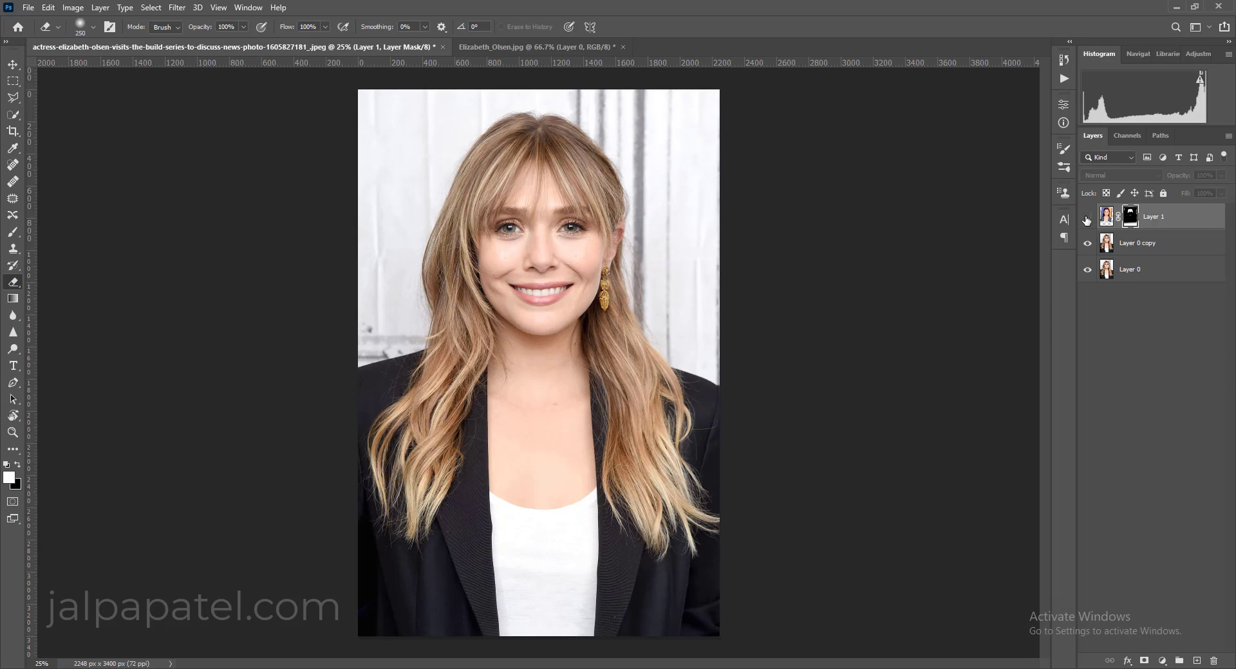
click(1087, 220)
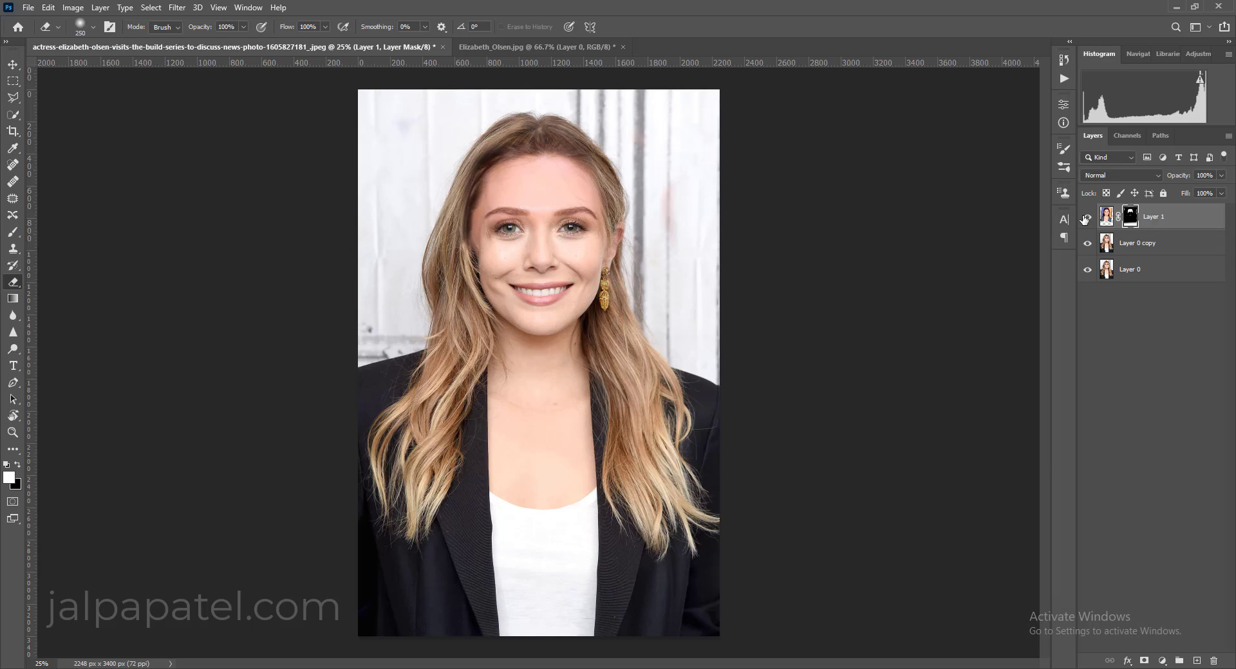
click(1087, 219)
click(1086, 219)
mouse_move(457, 192)
mouse_down()
mouse_move(448, 252)
mouse_move(453, 224)
mouse_move(461, 284)
mouse_up()
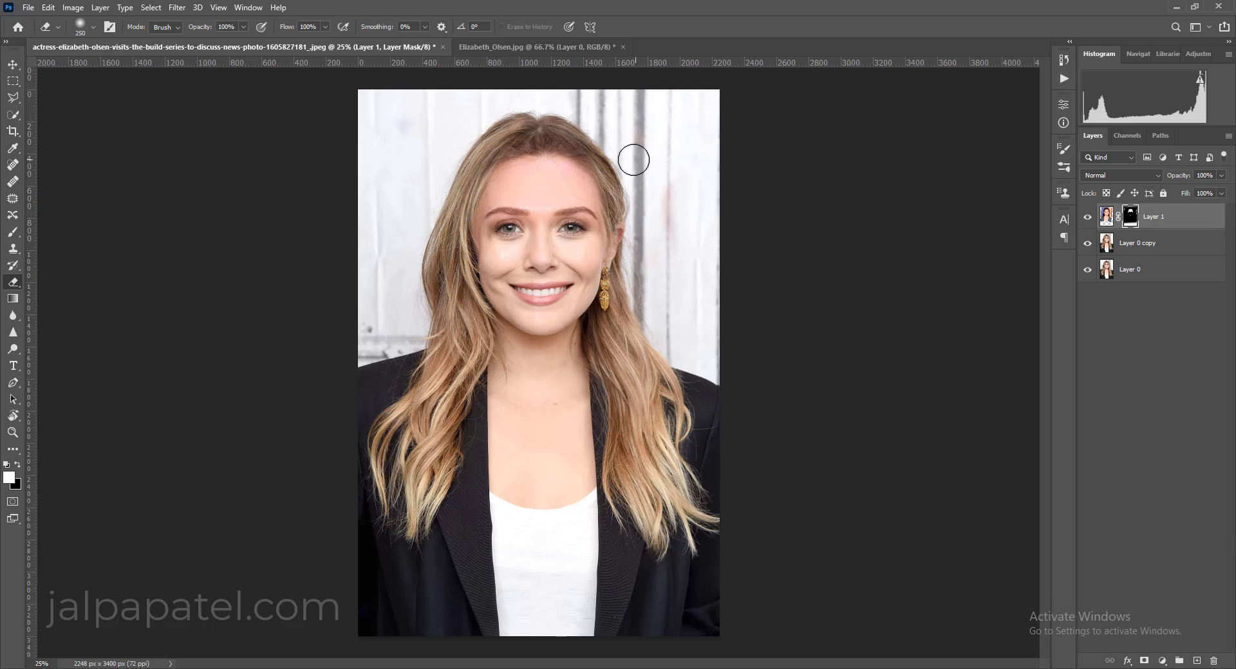
drag(598, 163, 620, 237)
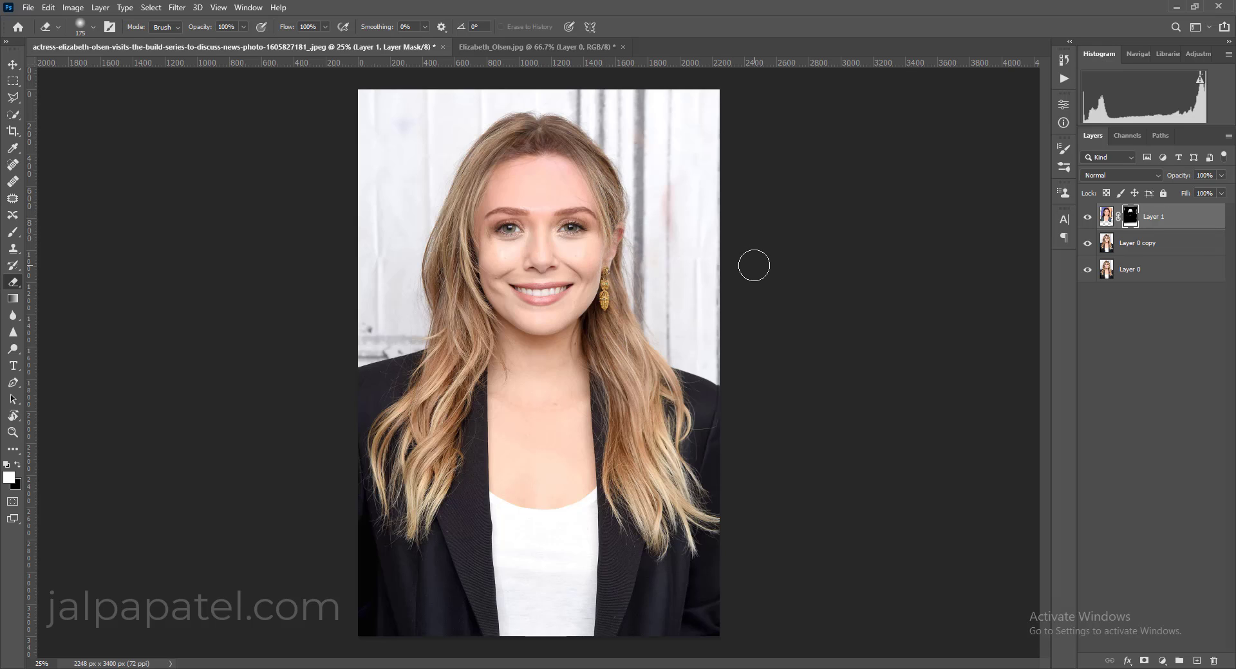
Reduce the eraser to 125 px and refine Layer 1's mask where the forehead meets the hair, checking against the original
key(bracketleft)
click(1087, 218)
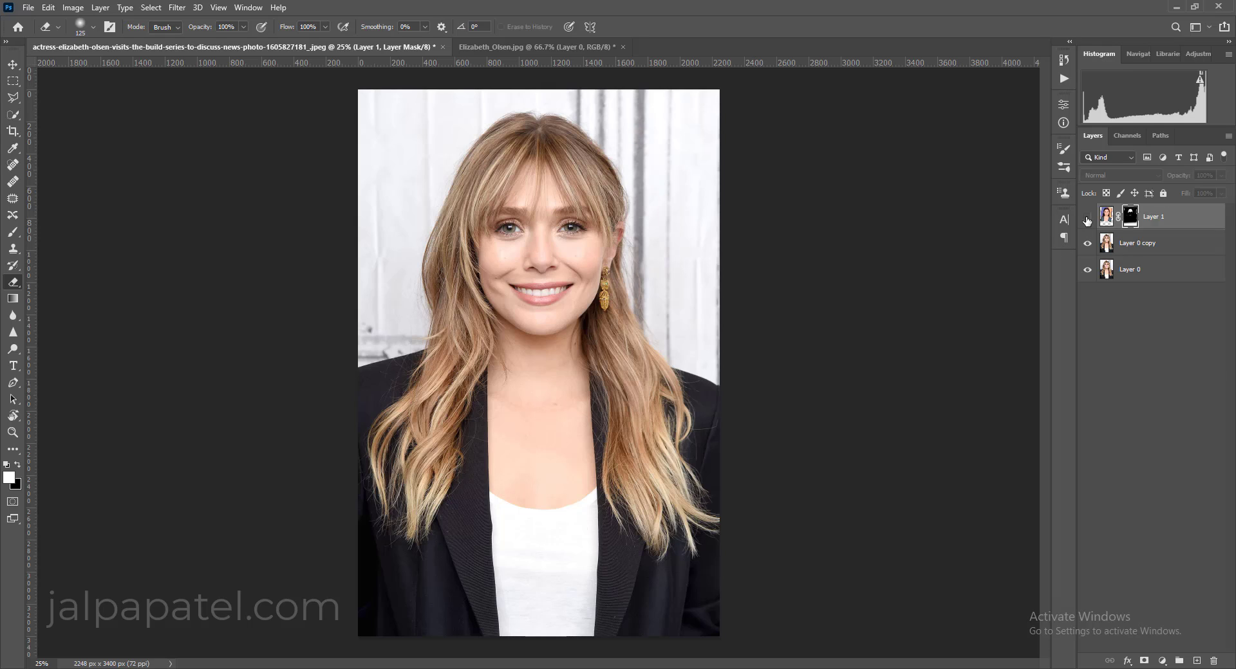
click(1087, 219)
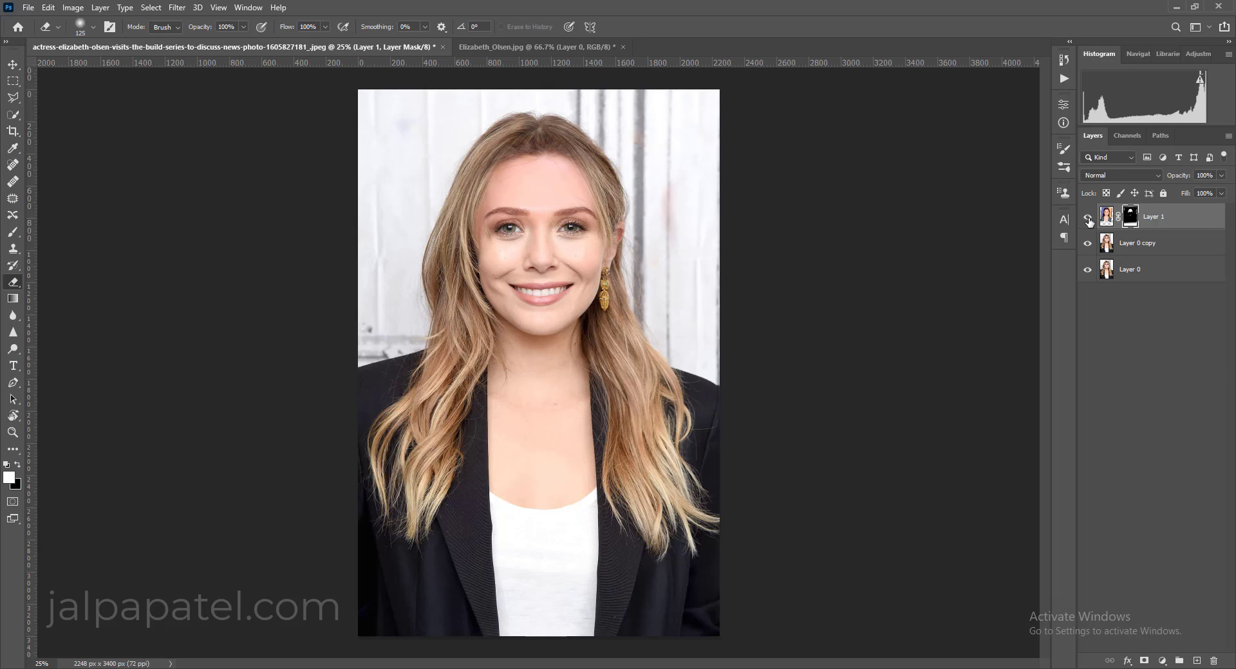
click(1087, 219)
click(1088, 219)
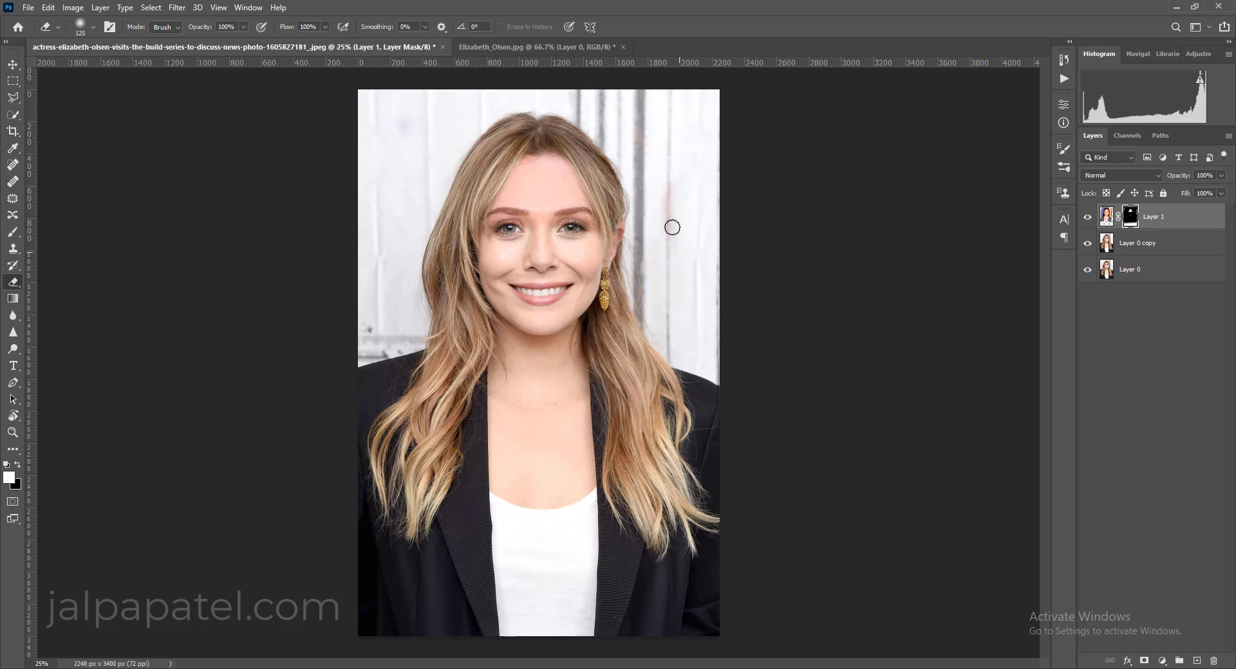
Toggle Layer 1's visibility to compare the edited forehead with the original bangs, and view the whole portrait
click(1086, 219)
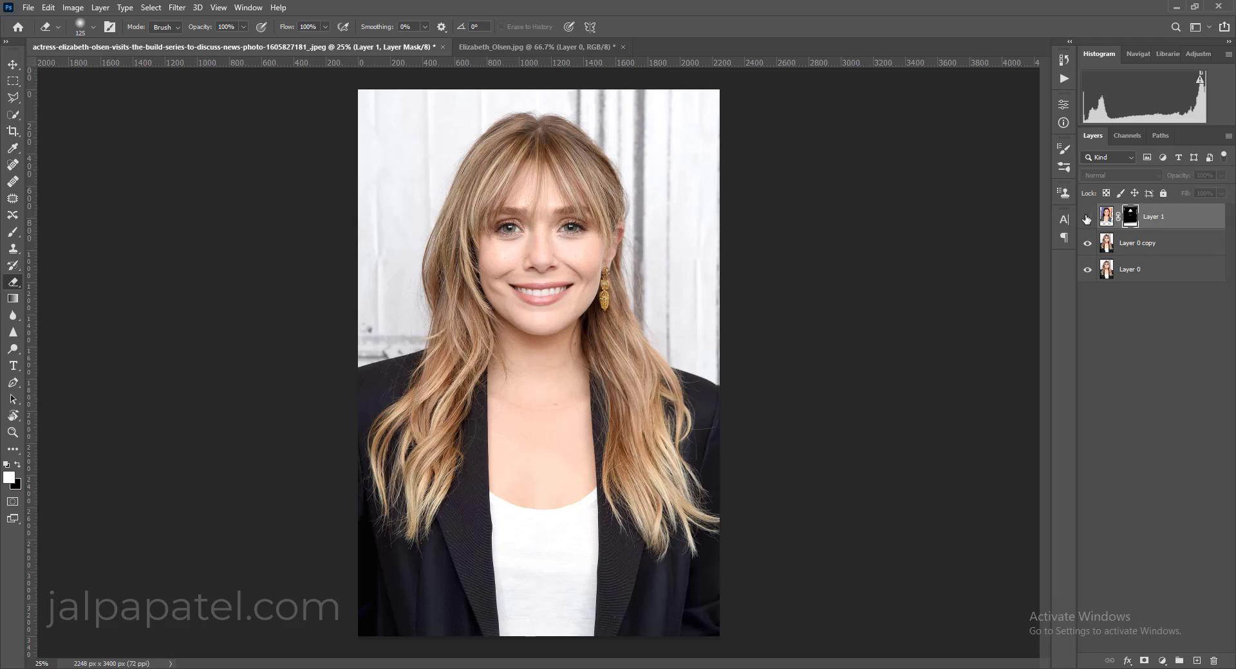
click(1086, 219)
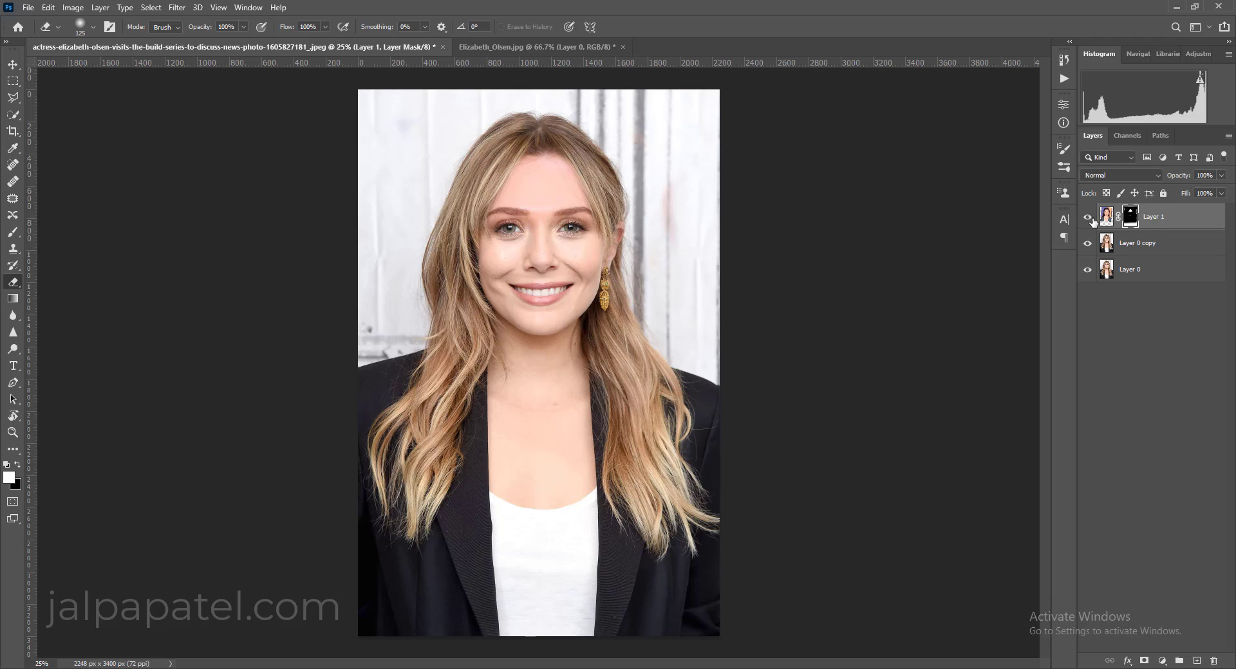
click(1087, 219)
click(1087, 220)
click(1087, 219)
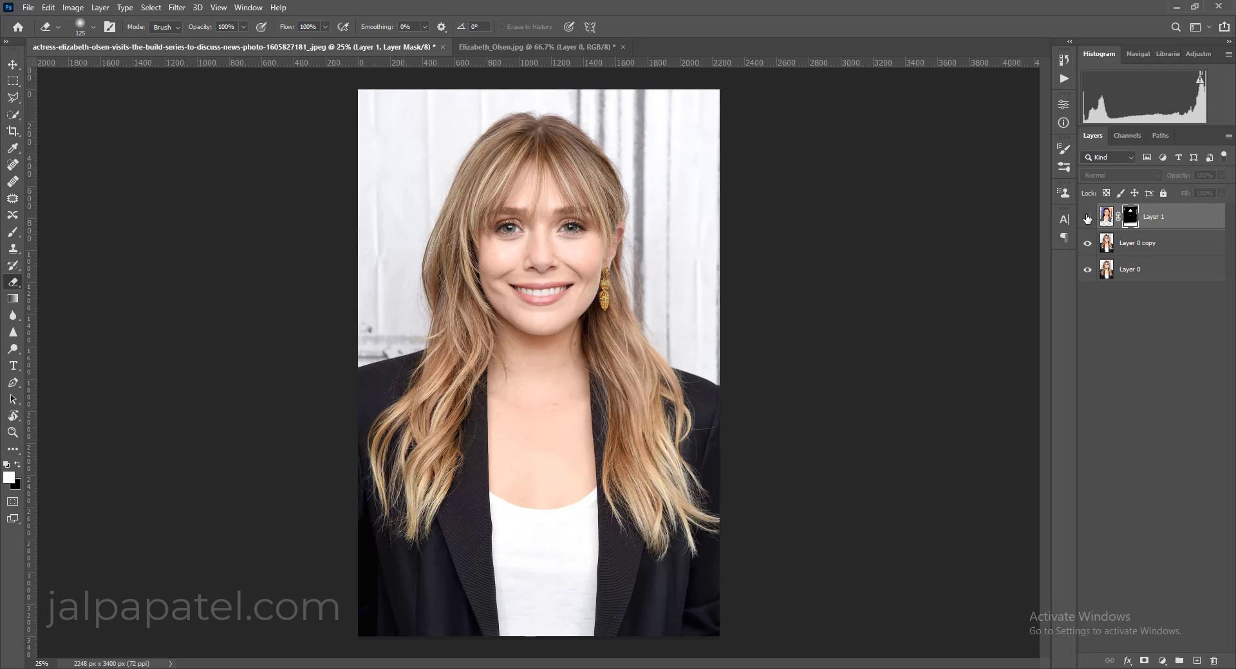
click(1087, 219)
click(1087, 220)
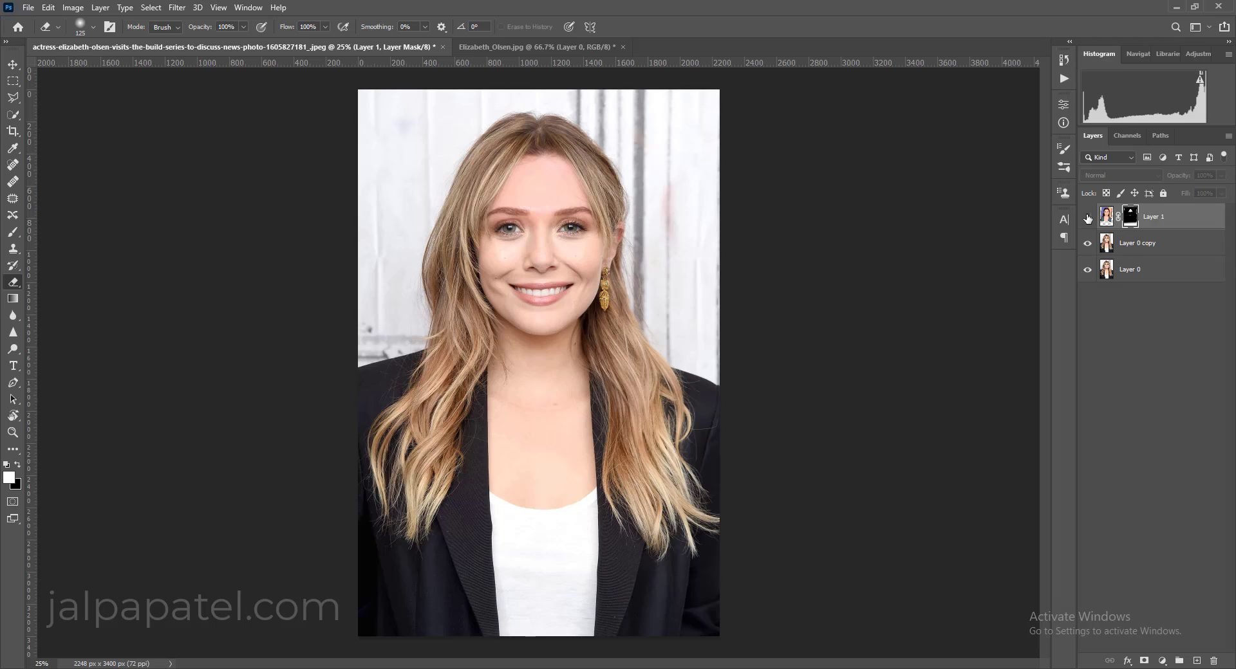
click(1087, 219)
click(1087, 220)
click(1087, 219)
click(1088, 220)
click(1088, 220)
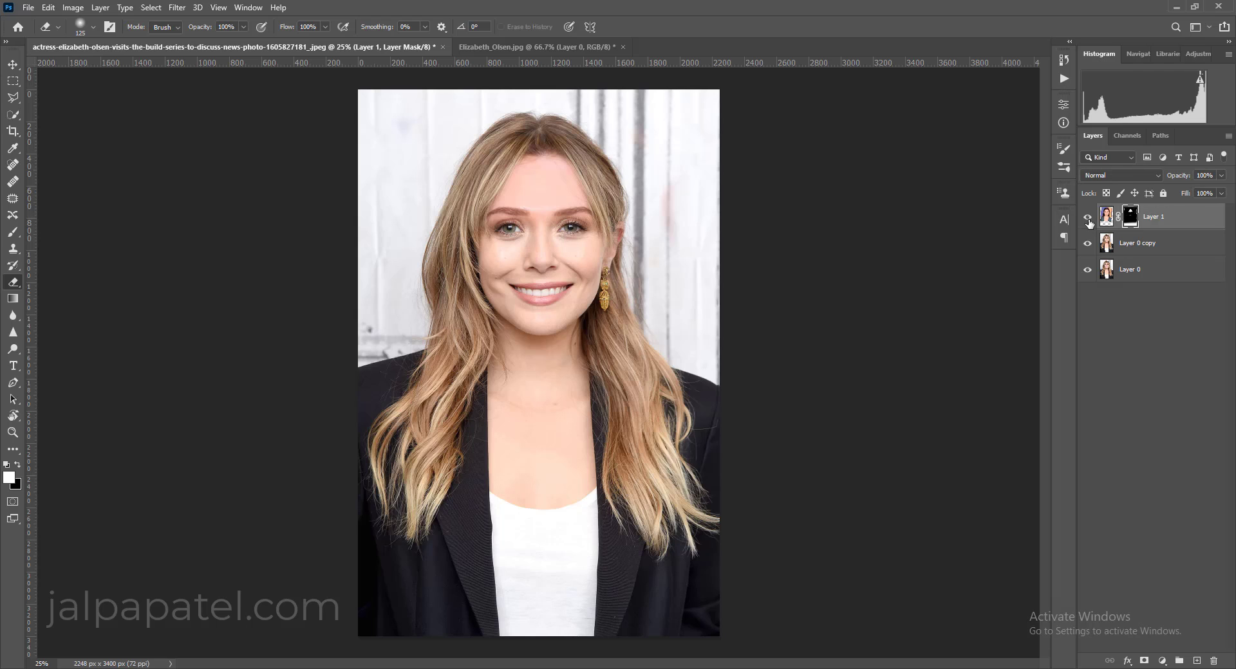
key(ctrl+minus)
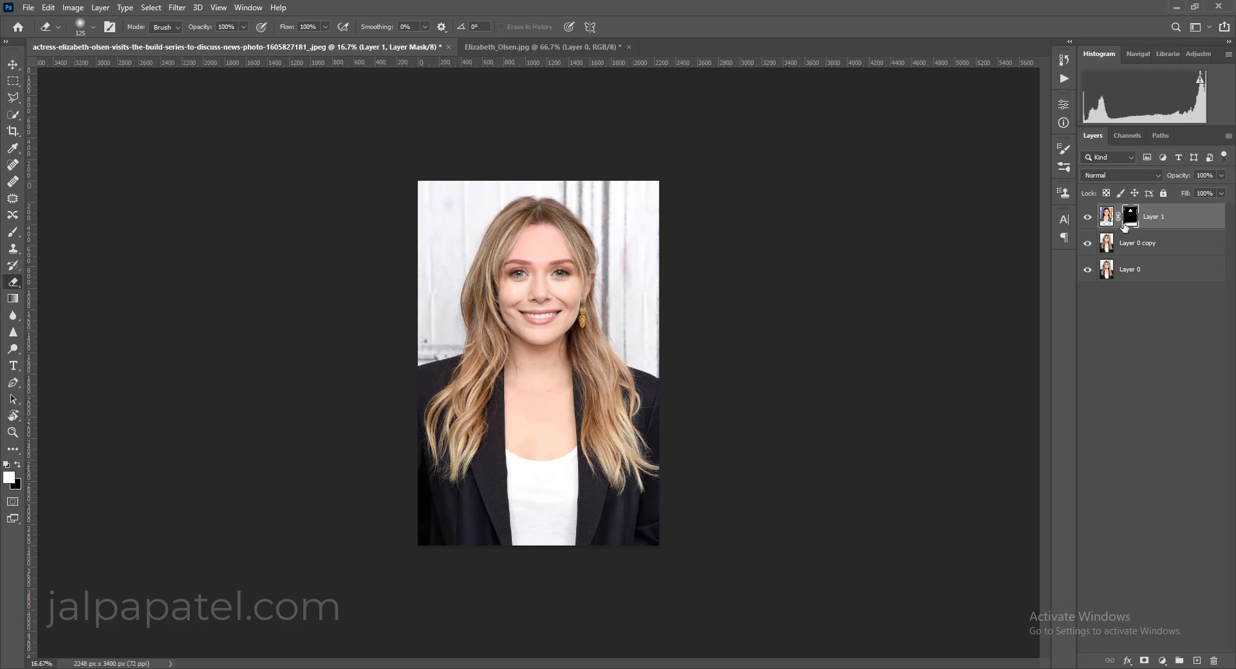
click(1086, 220)
click(1086, 219)
click(72, 8)
mouse_move(86, 40)
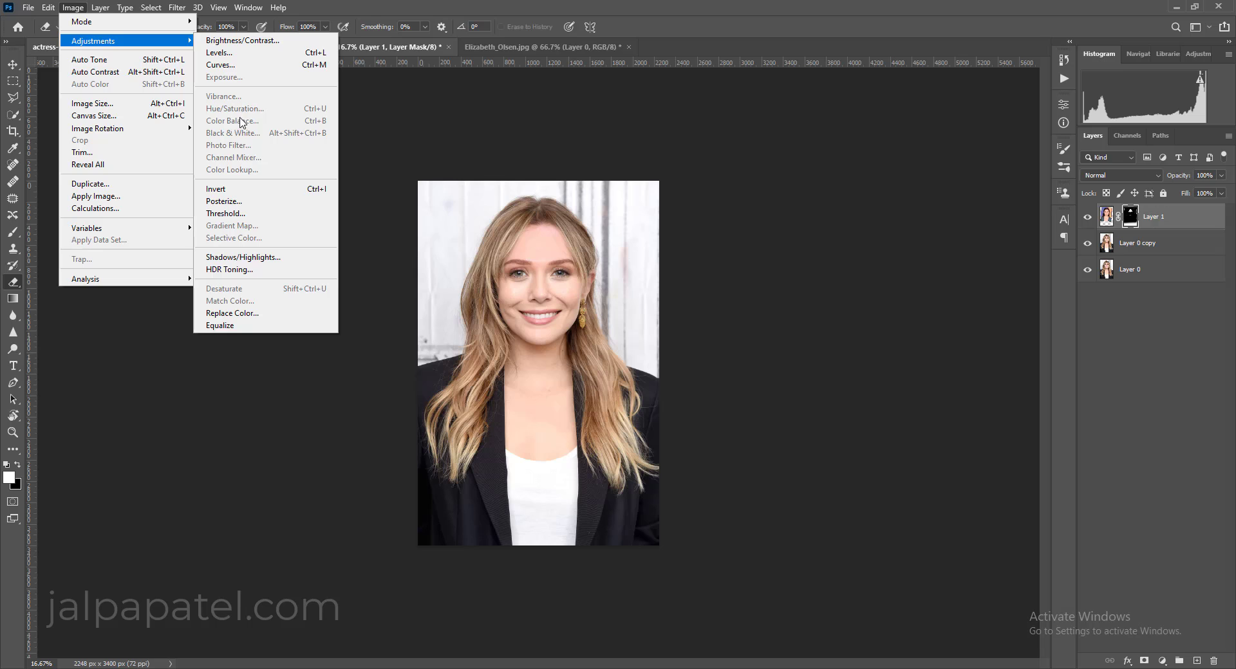
key(Escape)
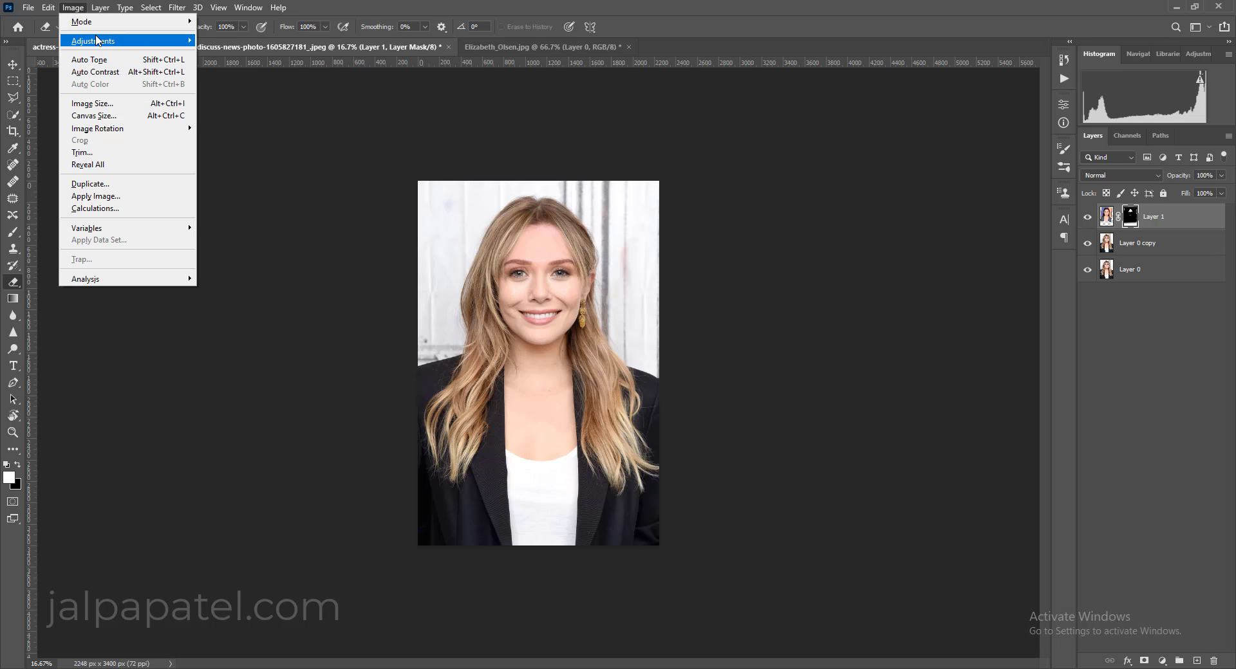
mouse_move(98, 40)
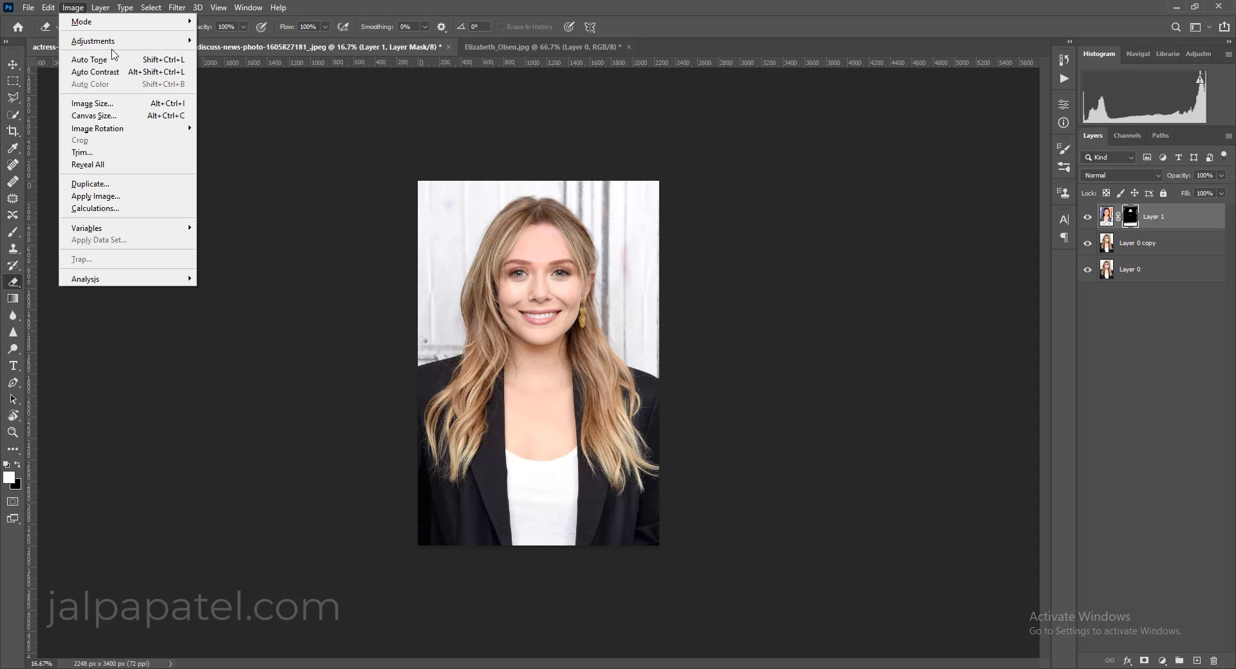
Apply a Color Balance adjustment to Layer 1's image, shifting the midtones to +15 green and slightly toward blue
click(1189, 223)
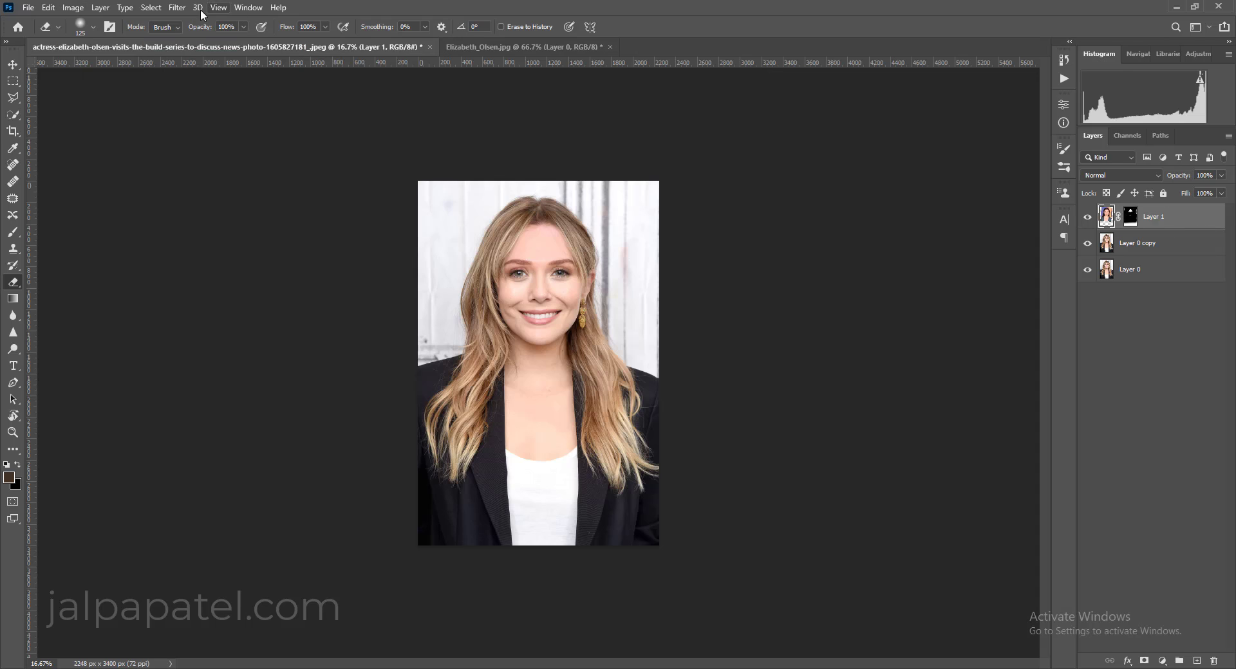
click(73, 7)
mouse_move(89, 44)
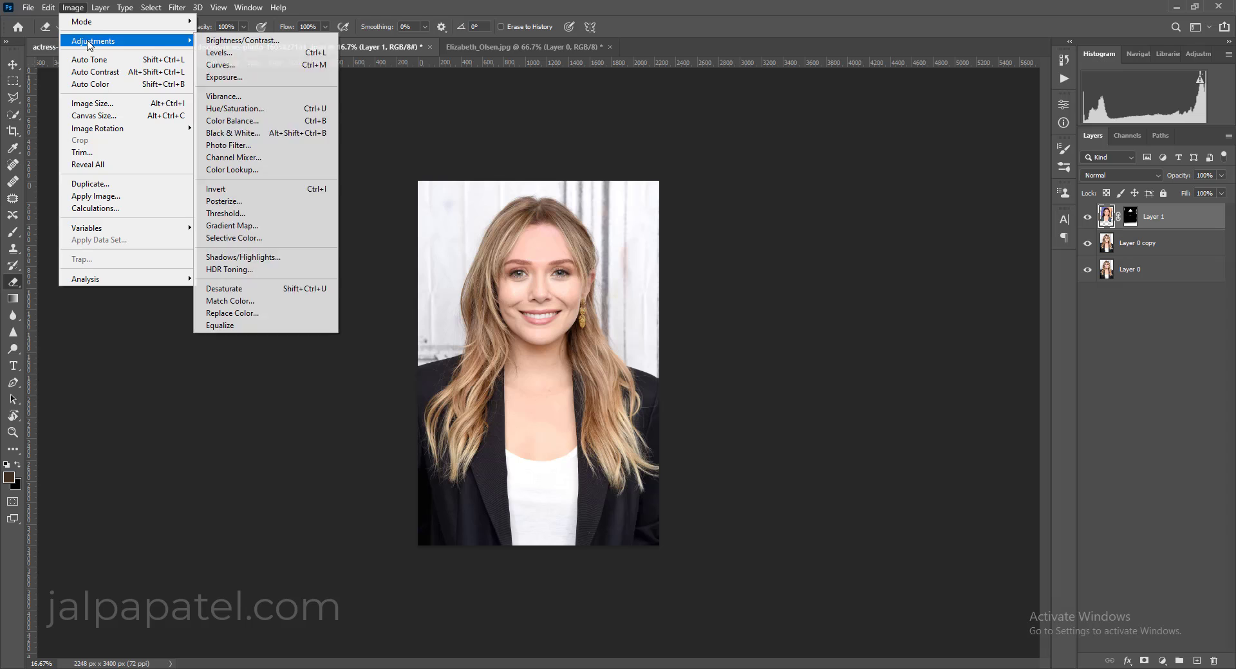
click(266, 122)
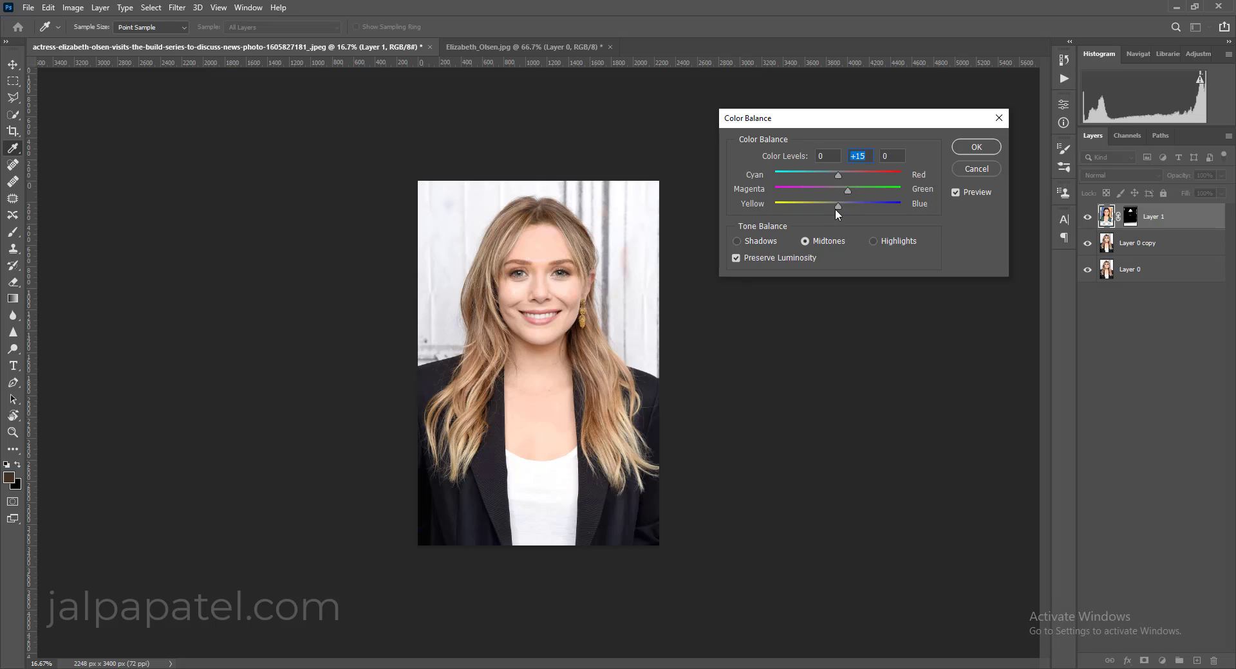
drag(837, 206, 843, 206)
click(975, 147)
key(e)
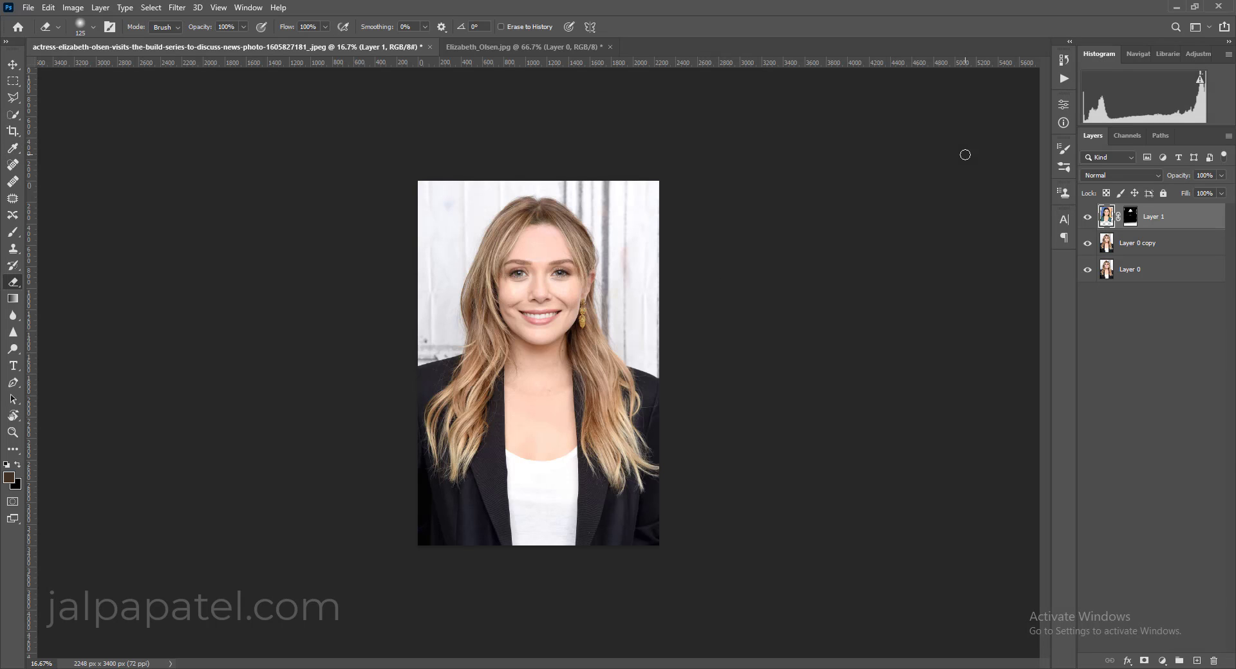
Choose the Brush tool and set the foreground color to the skin tone sampled from the forehead (#d6b79a)
key(ctrl+plus)
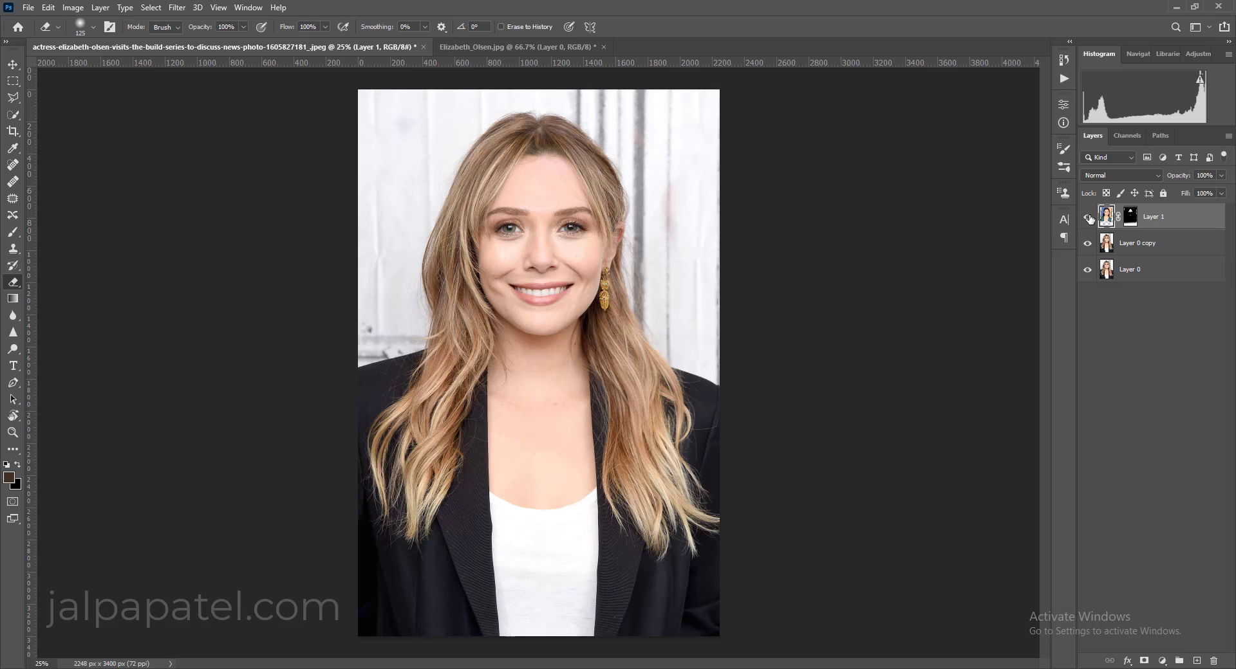
click(12, 232)
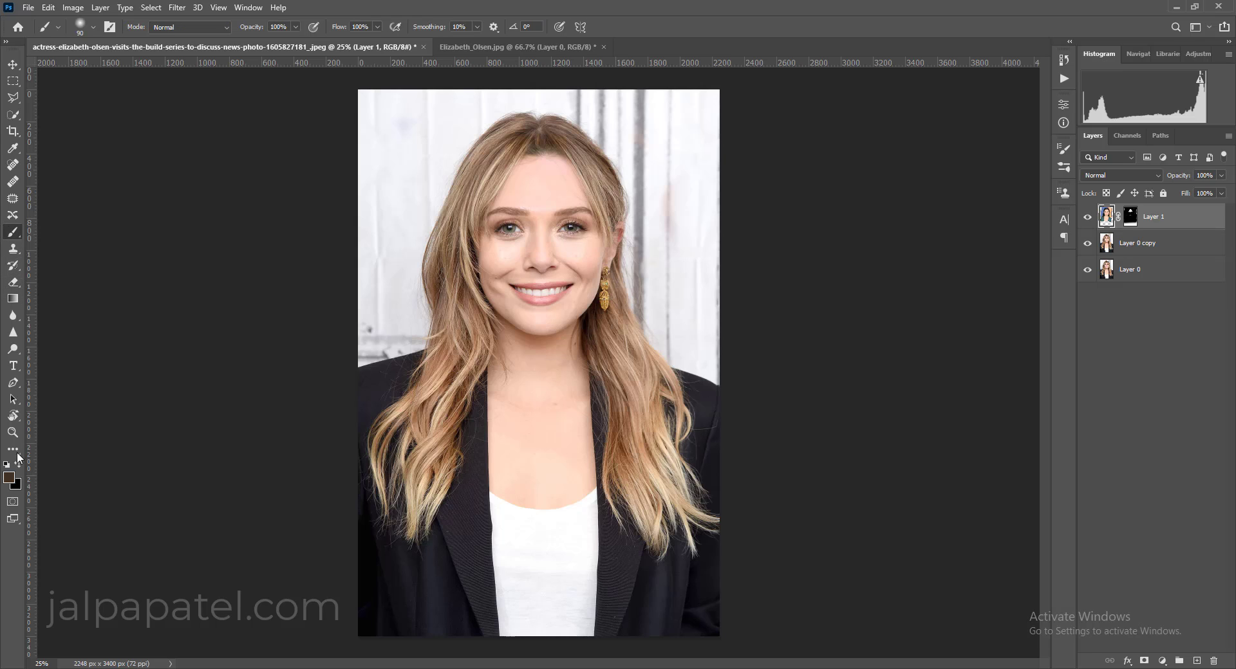
click(9, 477)
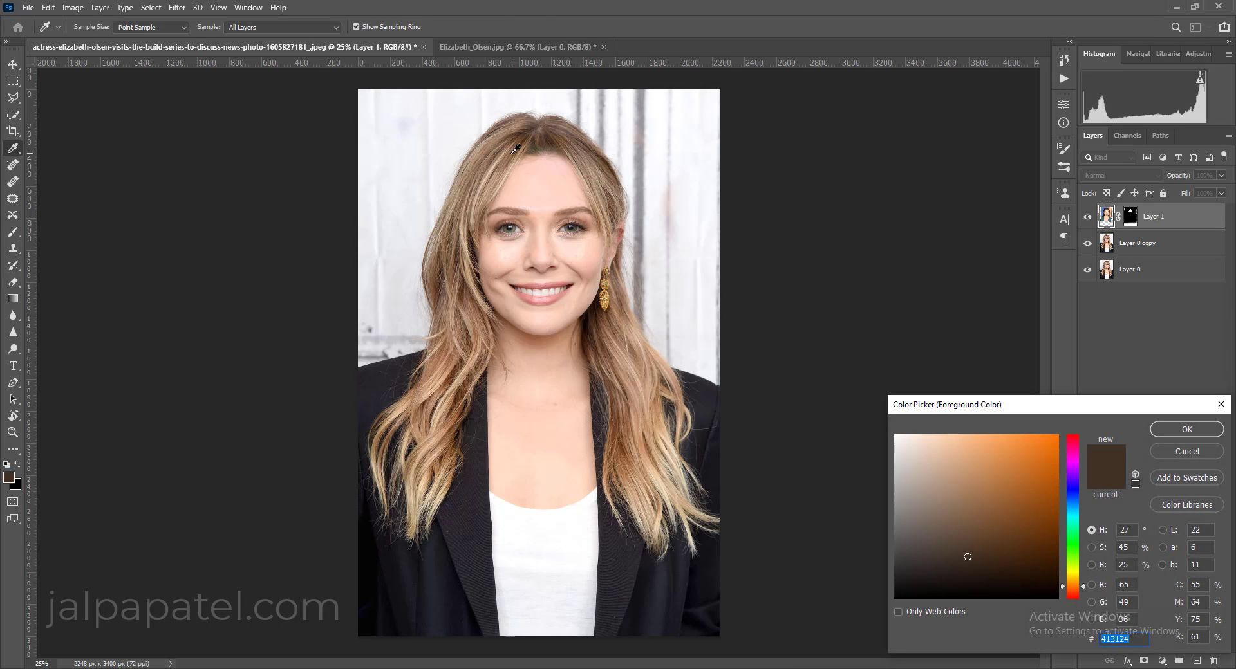
click(538, 175)
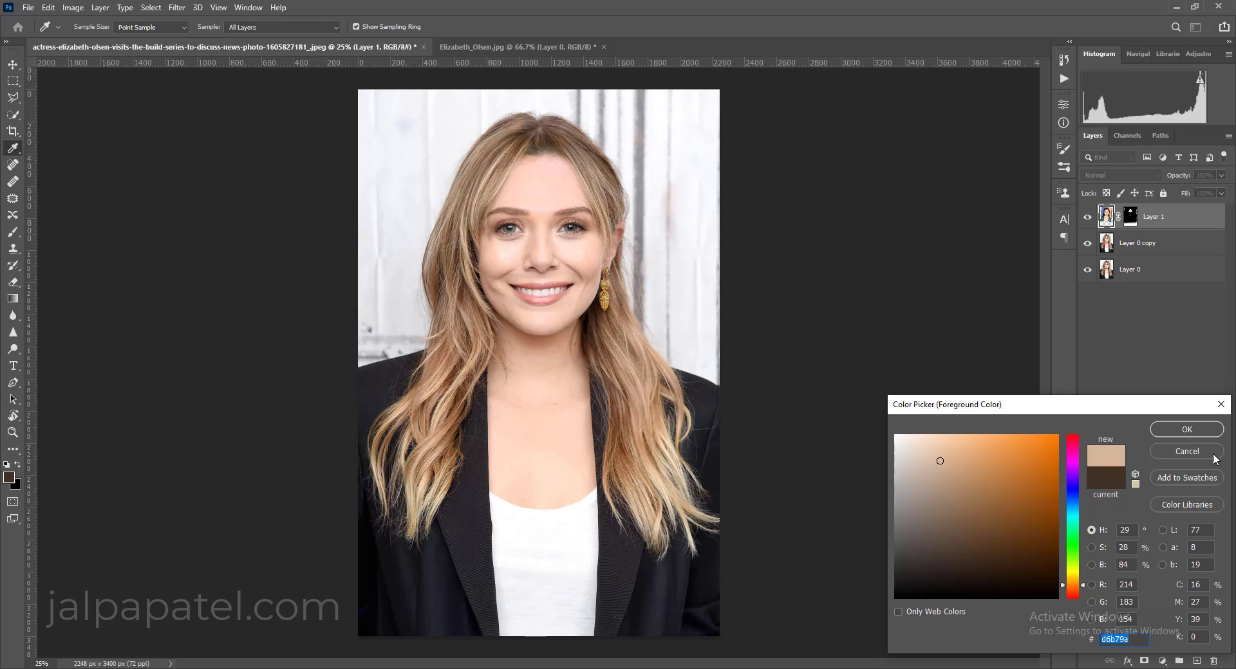
click(1187, 429)
Paint the skin tone across the upper forehead at the hairline on a new layer in Color blend mode, and check the blend
click(1197, 662)
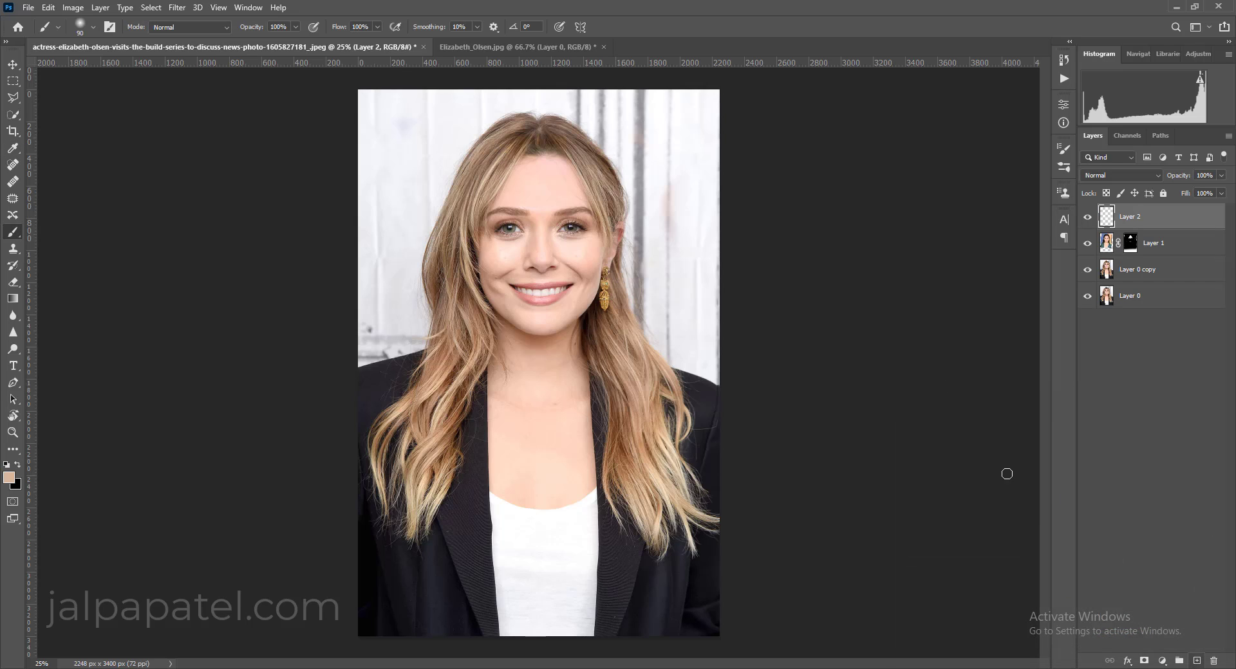
mouse_move(552, 150)
mouse_down()
mouse_move(523, 149)
mouse_move(569, 149)
mouse_up()
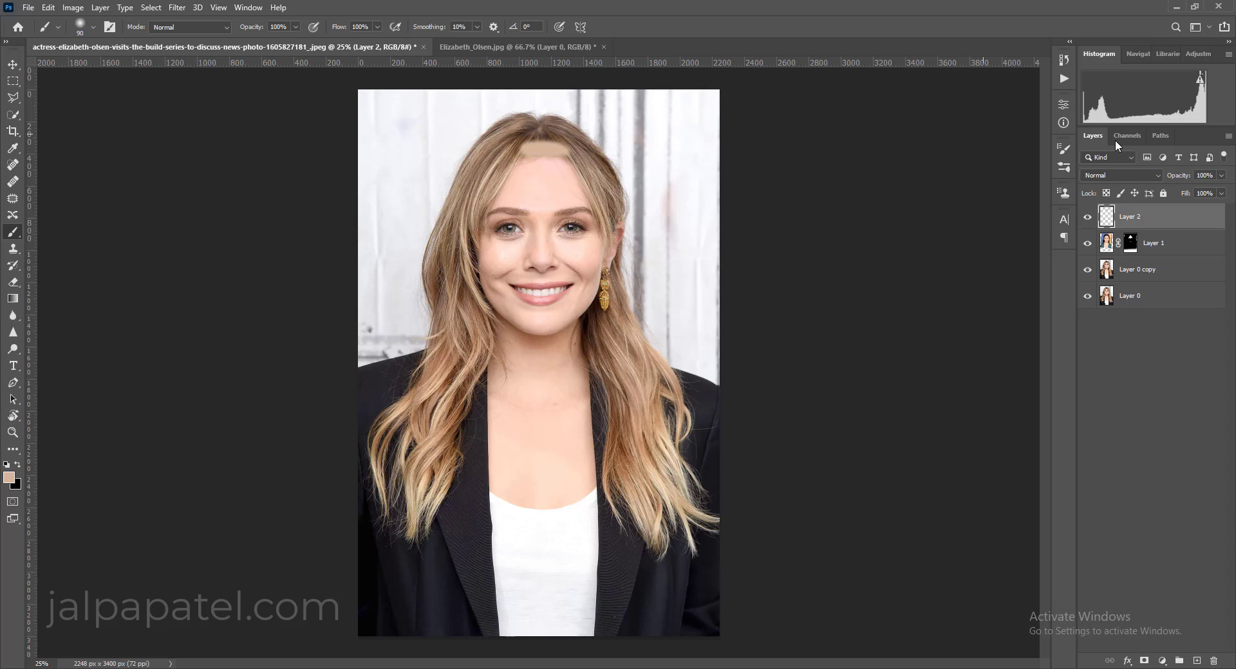
click(1120, 178)
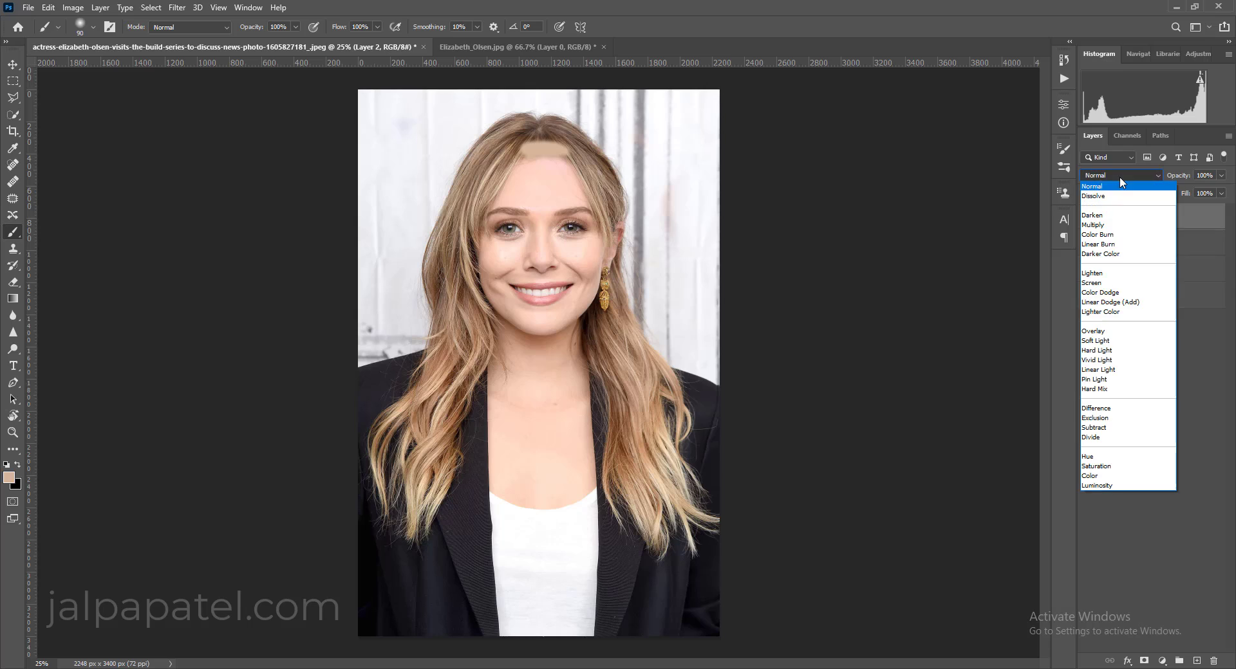
click(1089, 477)
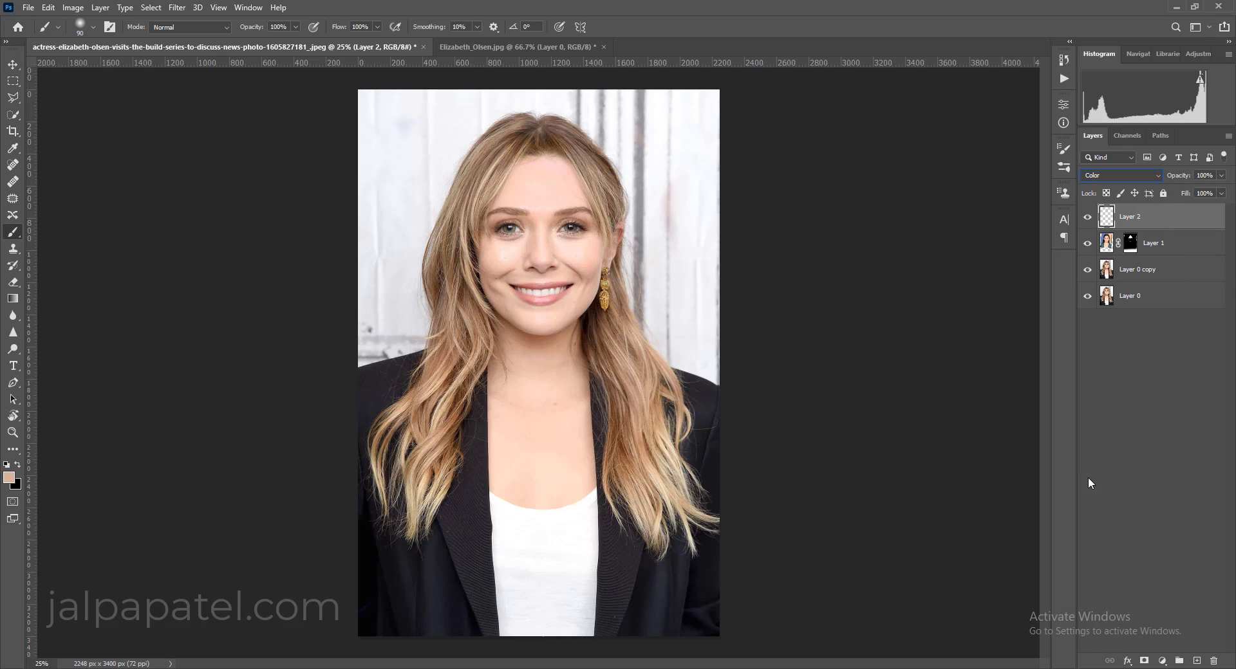
click(1087, 220)
click(1088, 220)
key(ctrl+plus)
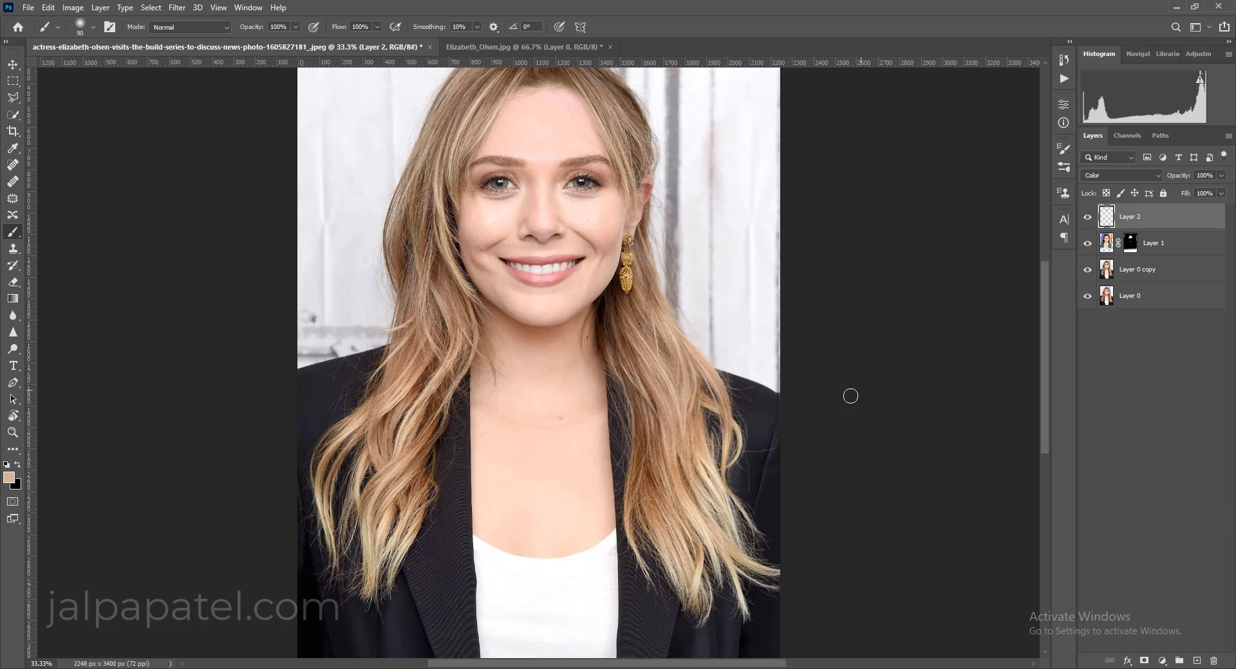
scroll(771, 437, up, 2)
scroll(750, 445, up, 1)
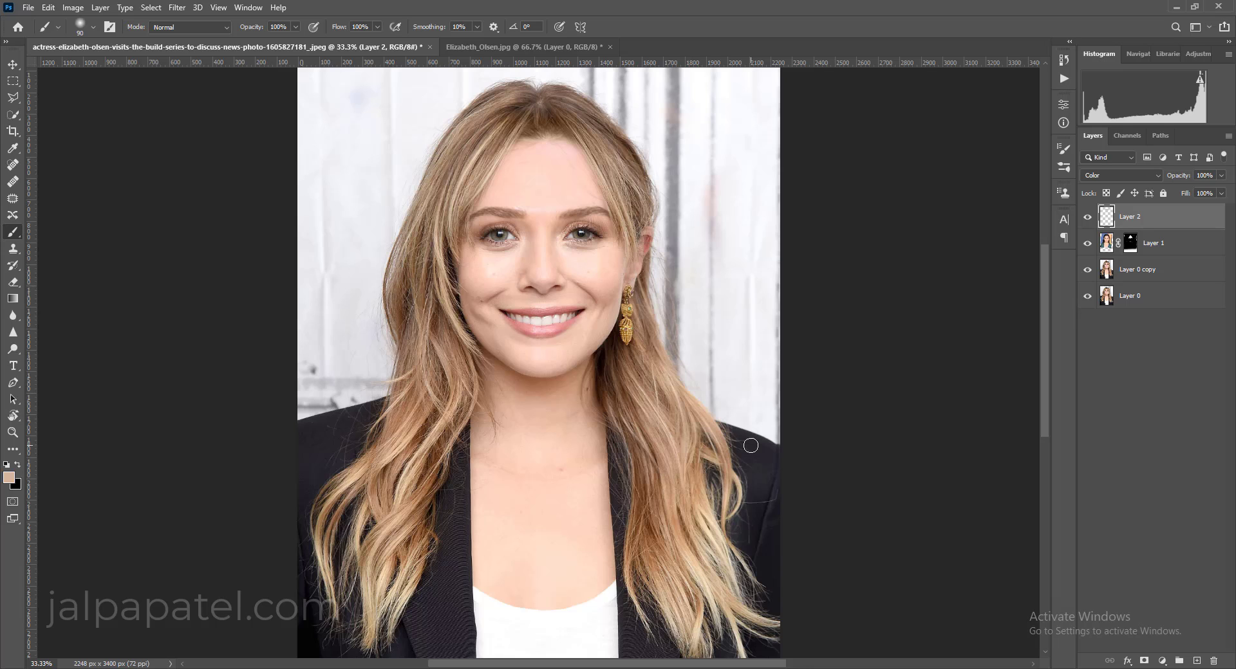
key(ctrl+minus)
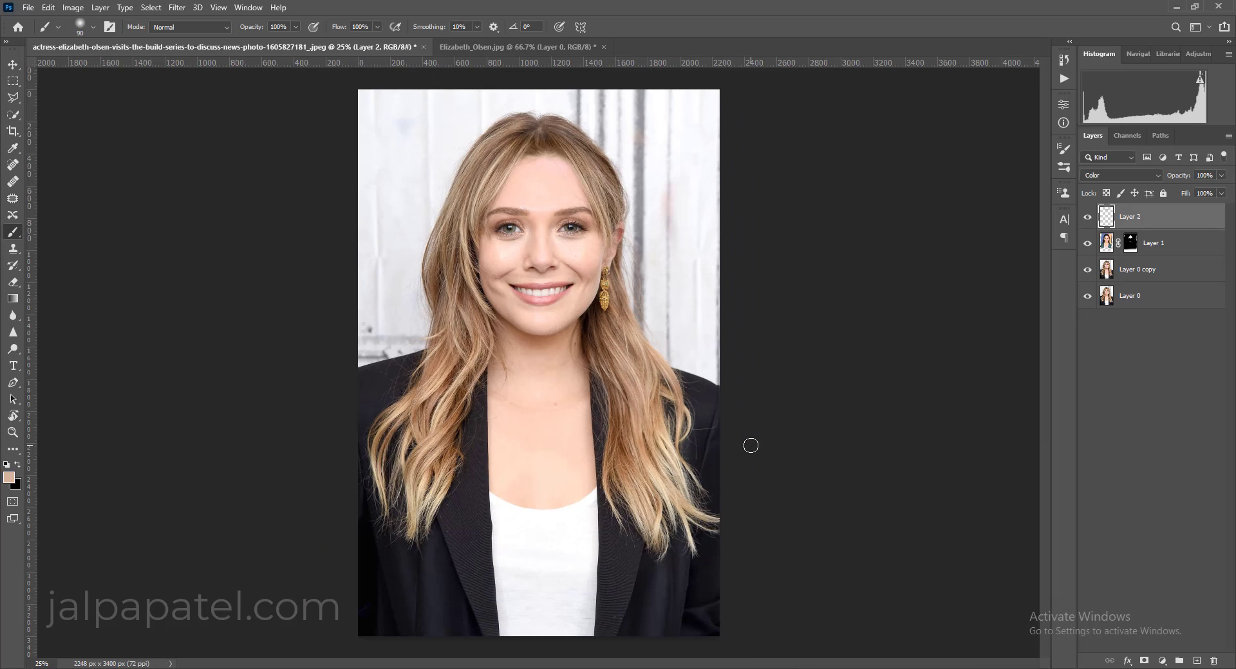
Group Layer 2, Layer 1 and Layer 0 copy as Group 1 in Pass Through mode
shift+click(1171, 274)
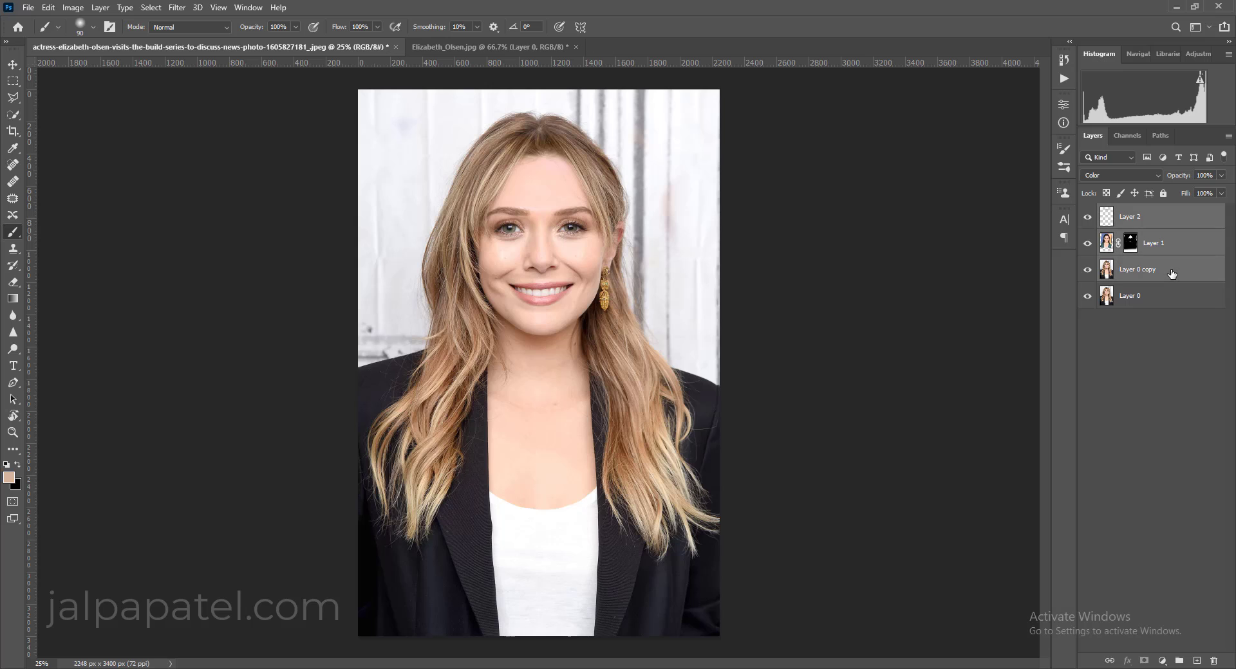
right_click(1171, 274)
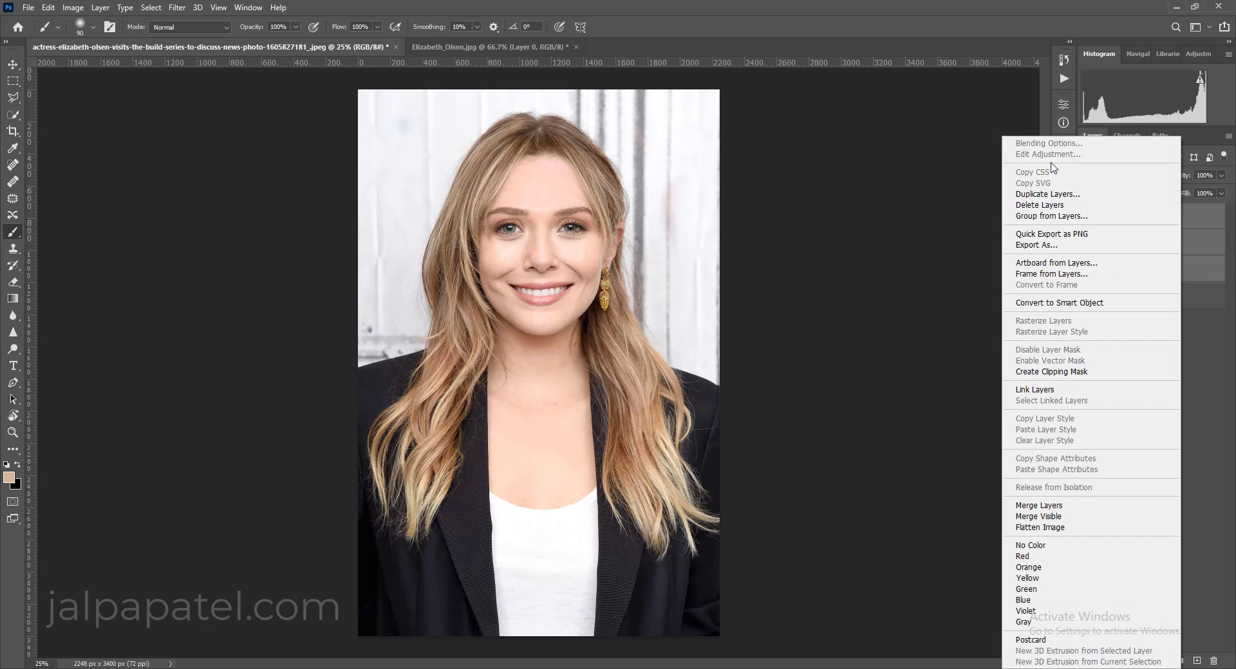
click(1058, 216)
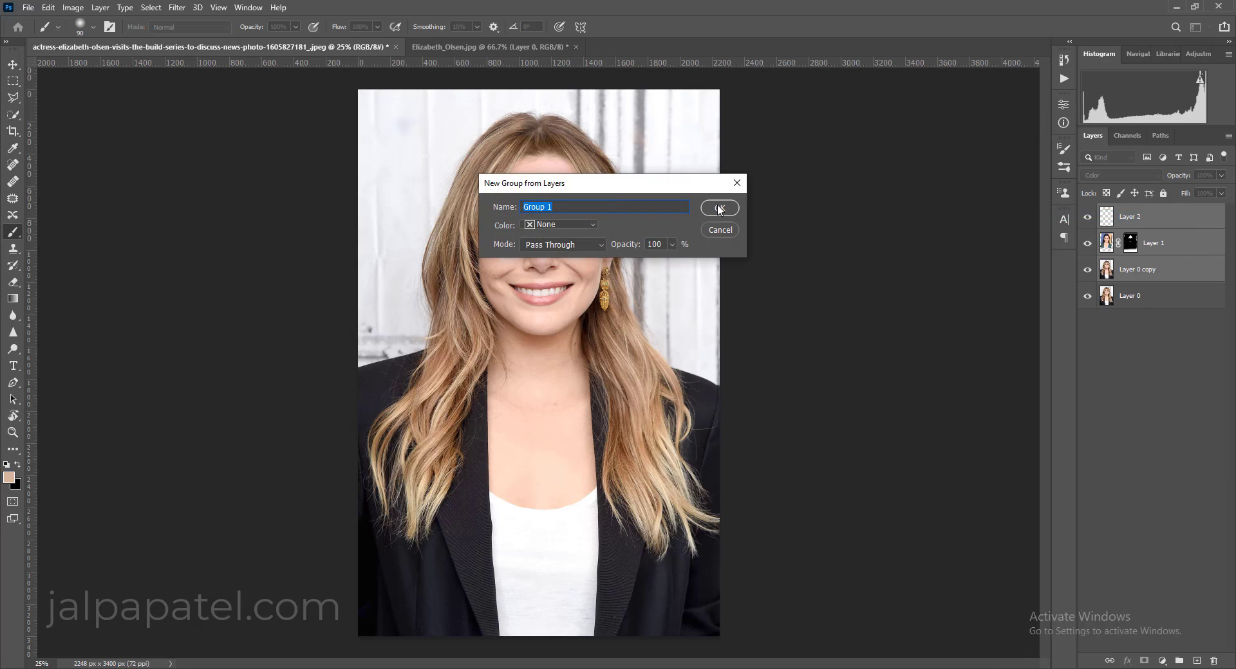
click(719, 208)
Toggle Group 1's visibility repeatedly to compare the retouched forehead with the original bangs
click(1088, 213)
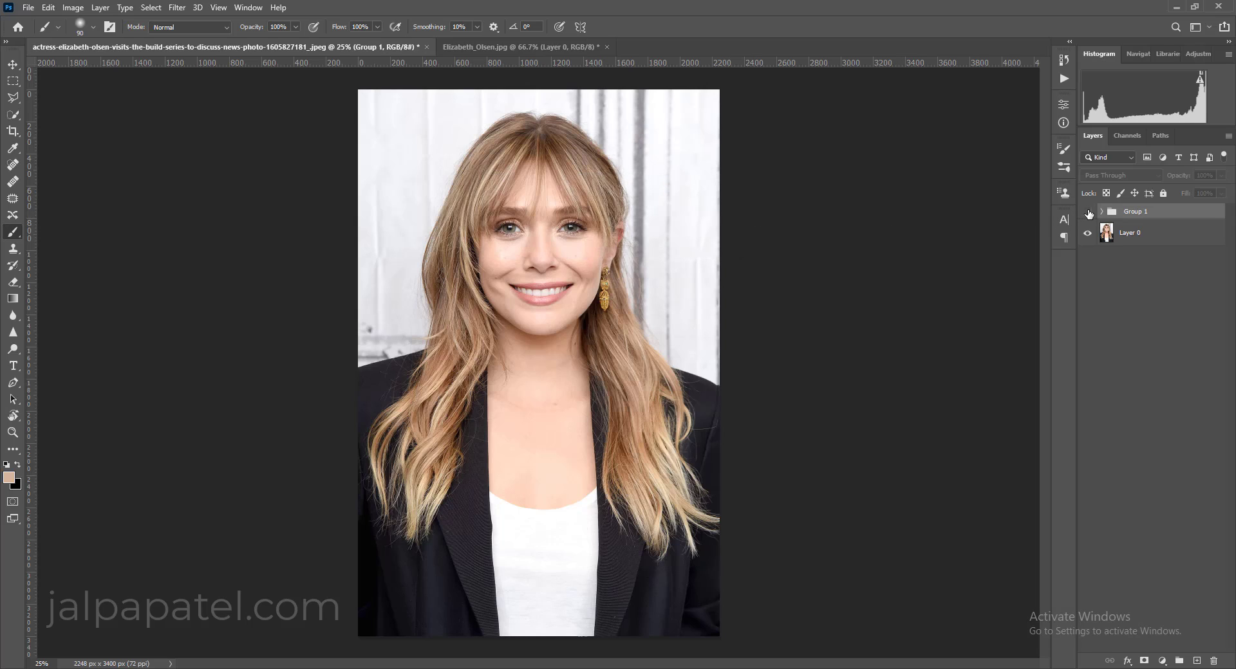
click(1087, 212)
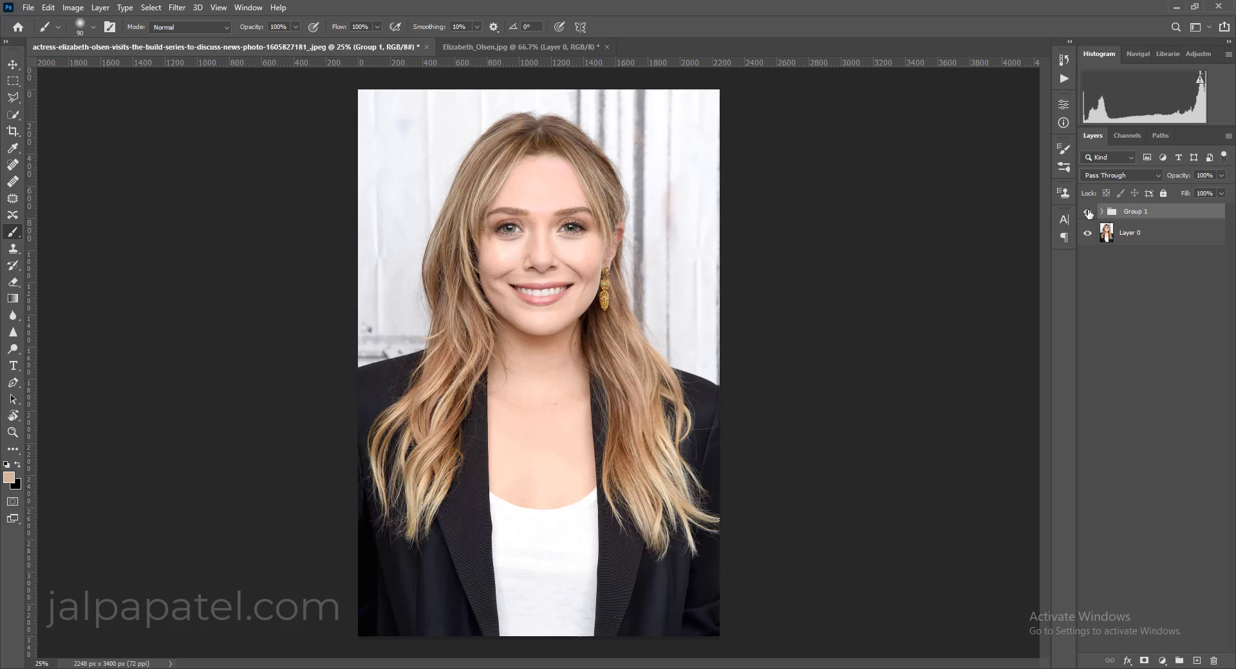
click(1087, 212)
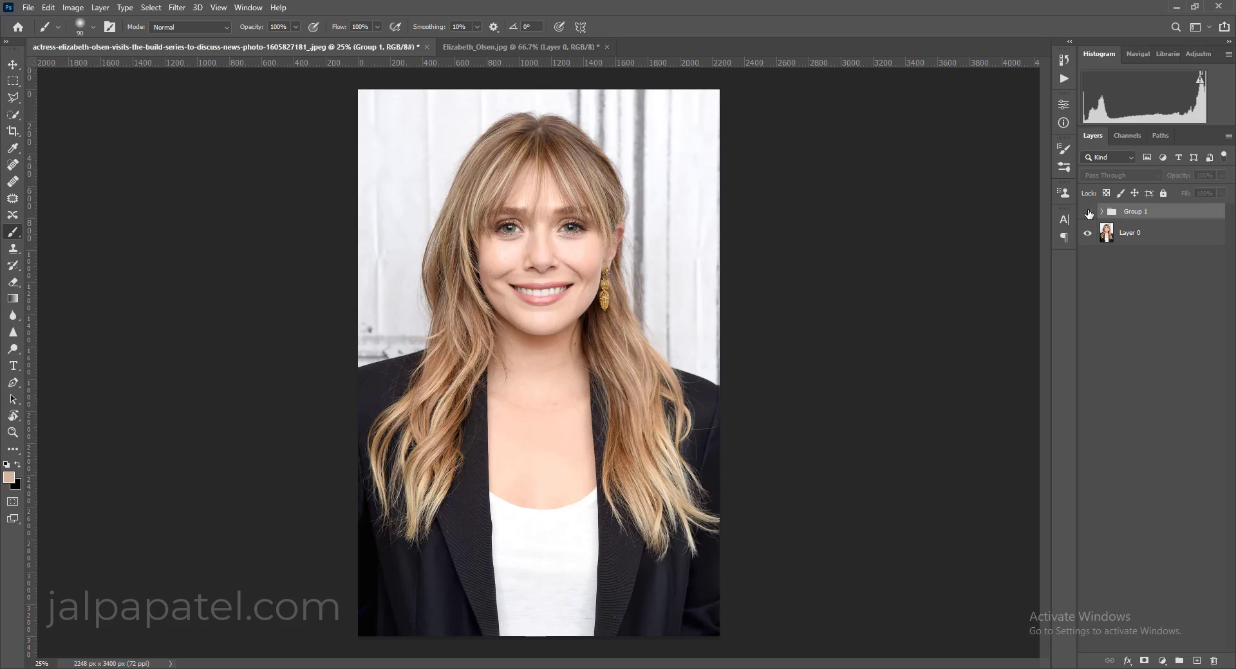
click(1087, 212)
click(1088, 213)
click(1087, 212)
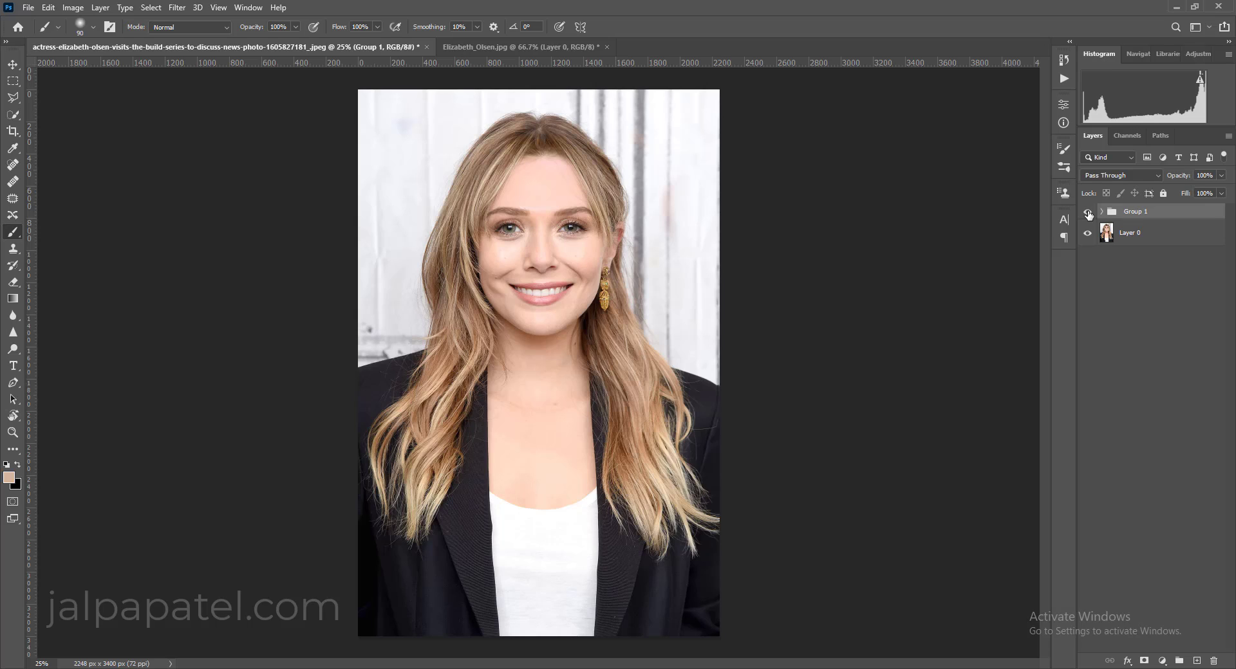
click(1088, 212)
click(1088, 213)
click(1087, 214)
click(1088, 214)
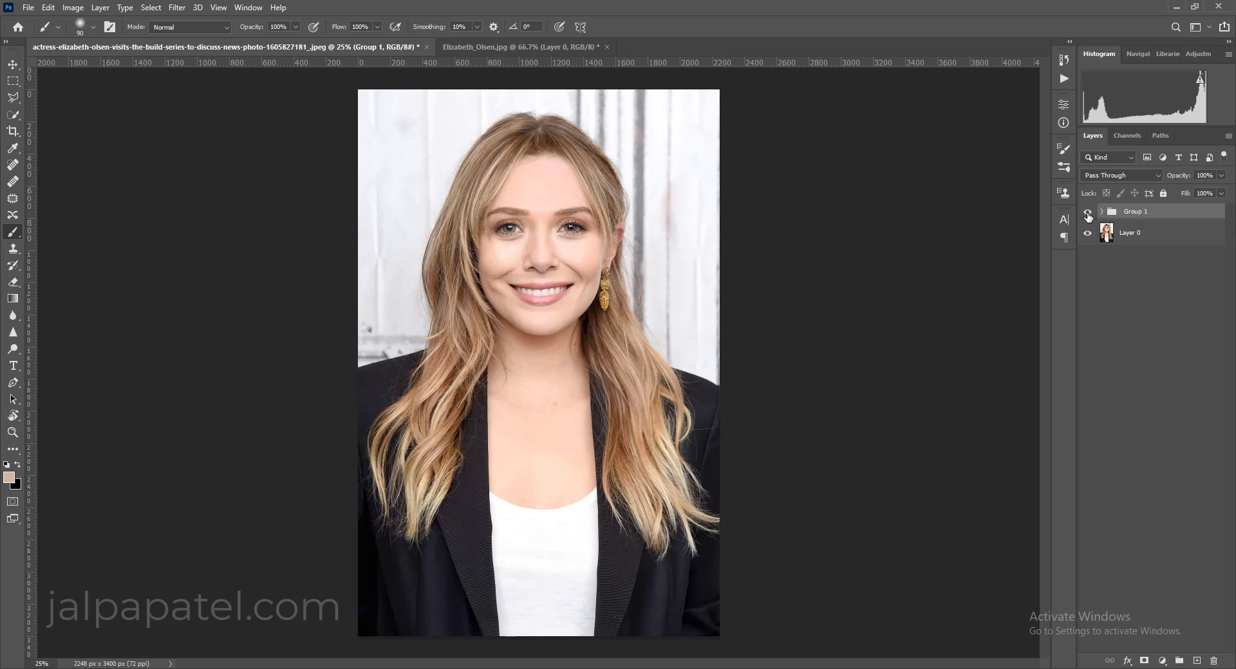